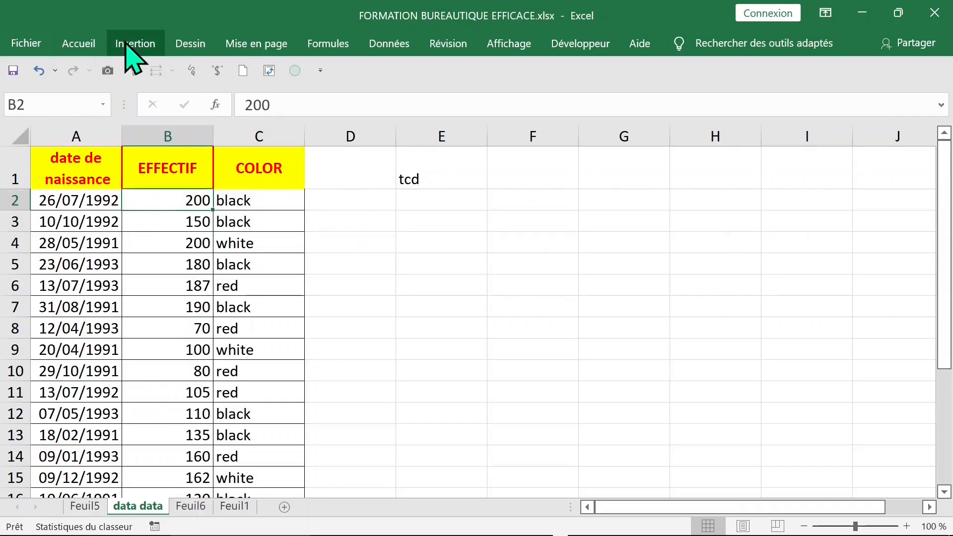
- Create a pivot table from range A1:C24 of the data data sheet on a new worksheet
{"action": "left_click", "coordinate": [131, 50]}
{"action": "left_click", "coordinate": [35, 94]}
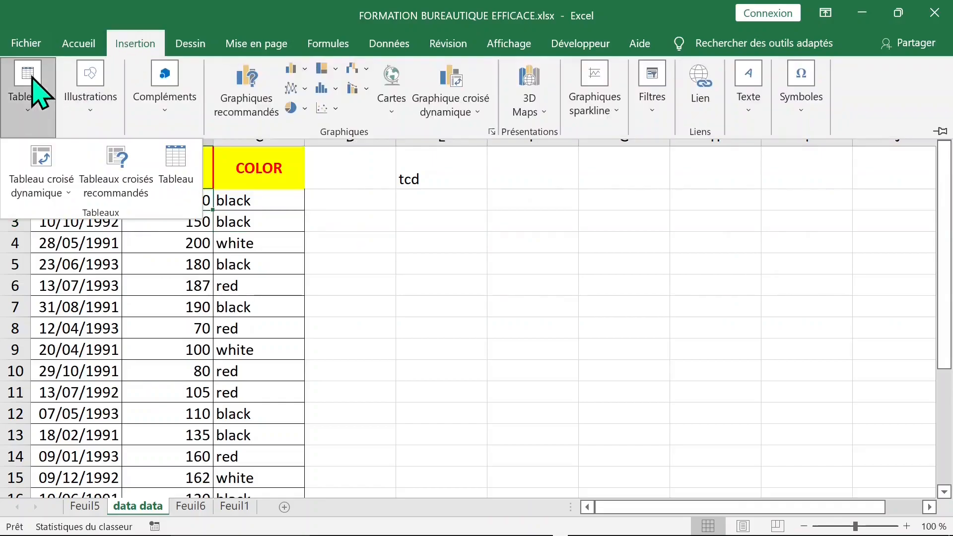
{"action": "left_click", "coordinate": [48, 160]}
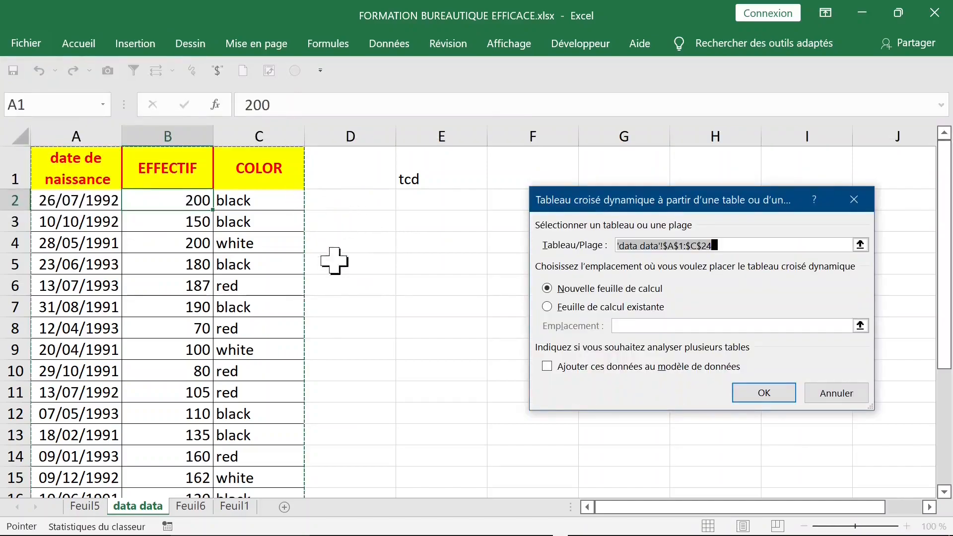
{"action": "scroll", "coordinate": [347, 268], "scroll_direction": "down", "scroll_amount": 4}
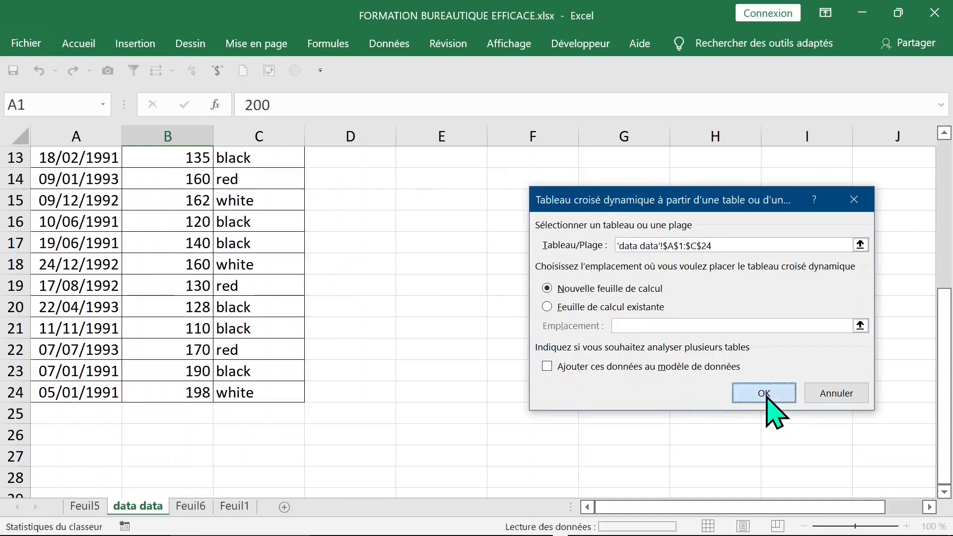
{"action": "left_click", "coordinate": [770, 392]}
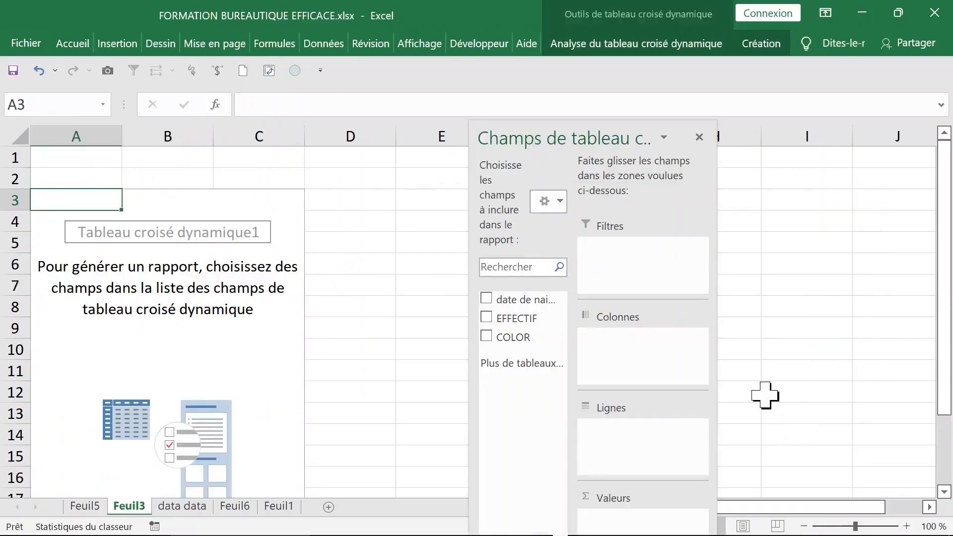
- Rename the new pivot table sheet as "tcd 1"
{"action": "double_click", "coordinate": [129, 506]}
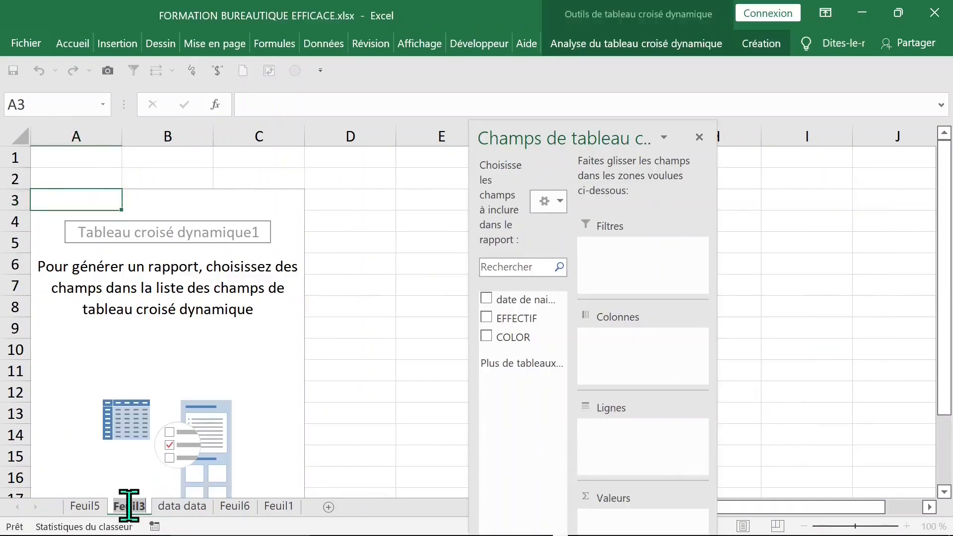
{"action": "type", "text": "tcd 1"}
{"action": "key", "text": "Return"}
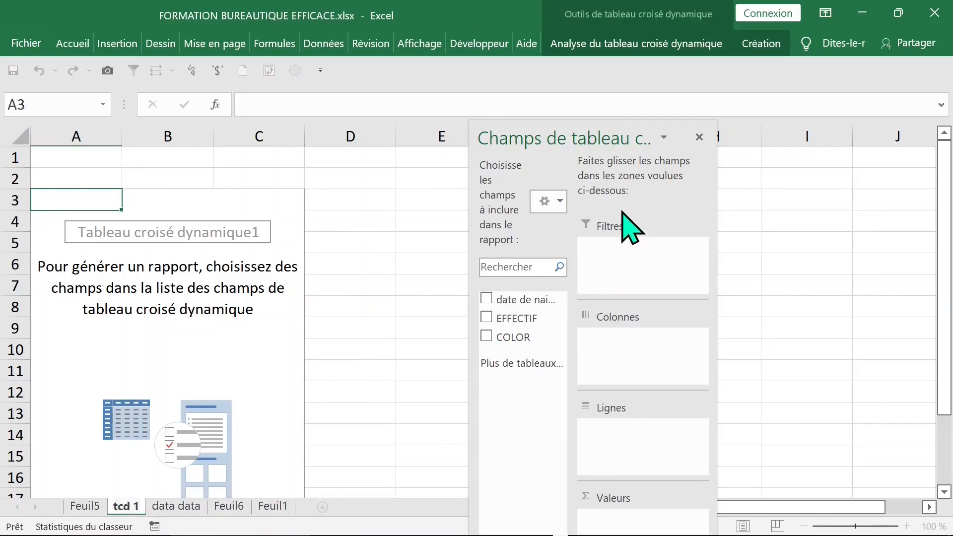
- Move and widen the pivot table field list and place the COLOR field in the Lignes area
{"action": "left_click_drag", "start_coordinate": [589, 124], "coordinate": [631, 71]}
{"action": "left_click_drag", "start_coordinate": [513, 187], "coordinate": [385, 195]}
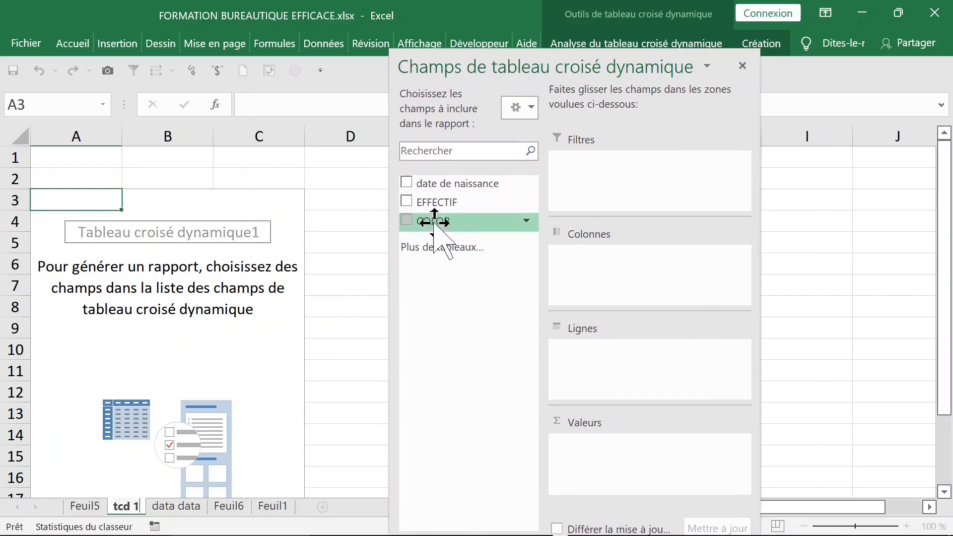
{"action": "left_click_drag", "start_coordinate": [435, 222], "coordinate": [586, 349]}
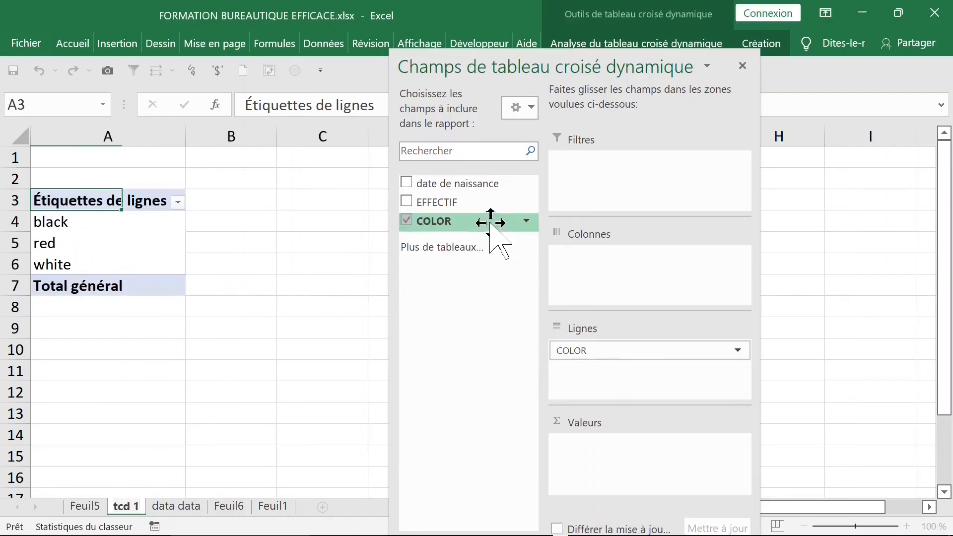
- Check the COLOR column entries on the data data sheet and return to the tcd 1 sheet
{"action": "left_click", "coordinate": [189, 506]}
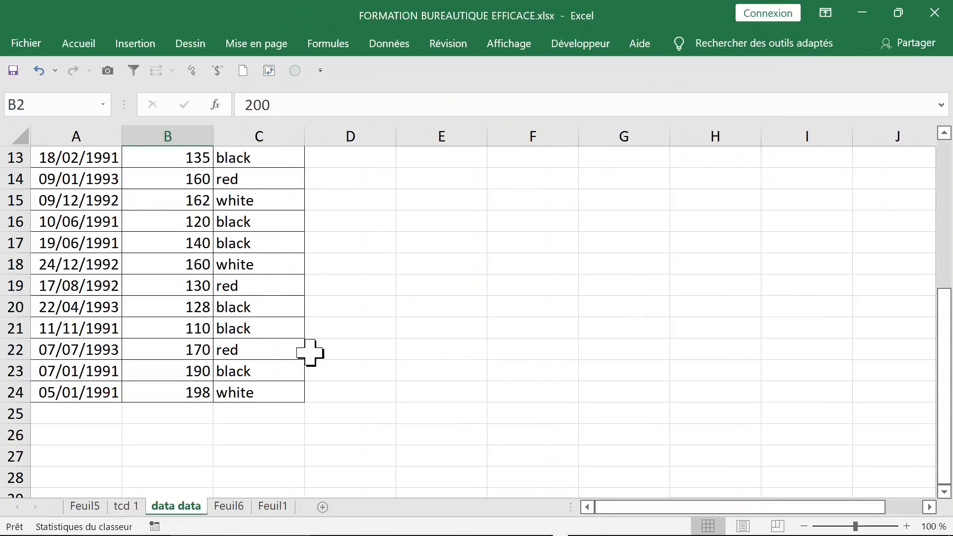
{"action": "left_click", "coordinate": [251, 244]}
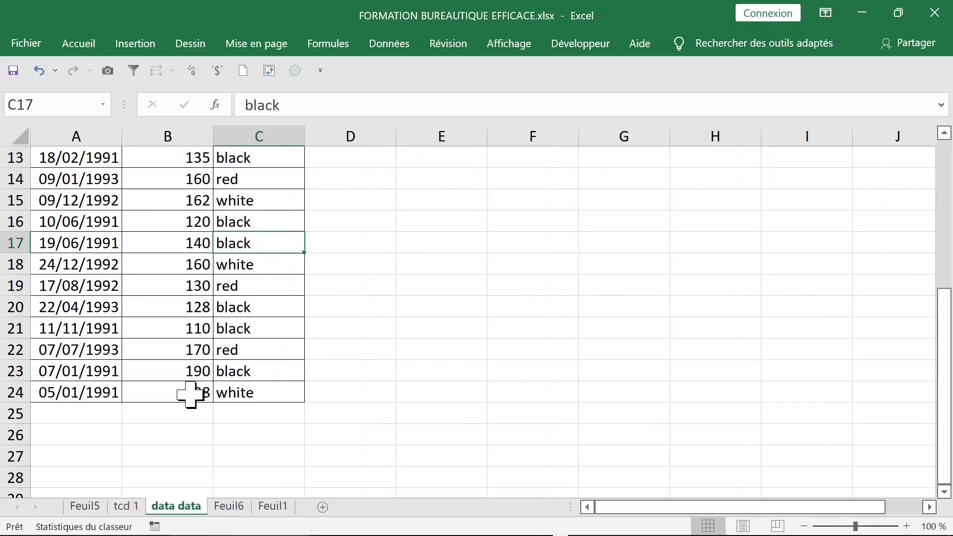
{"action": "left_click", "coordinate": [128, 506]}
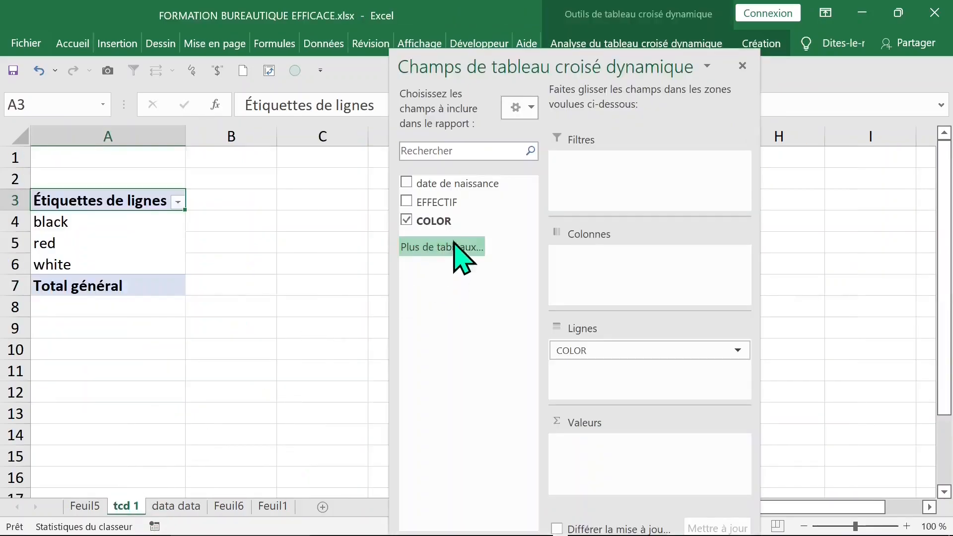
- Add the COLOR field twice to the Valeurs area and close the field list
{"action": "left_click_drag", "start_coordinate": [453, 221], "coordinate": [601, 449]}
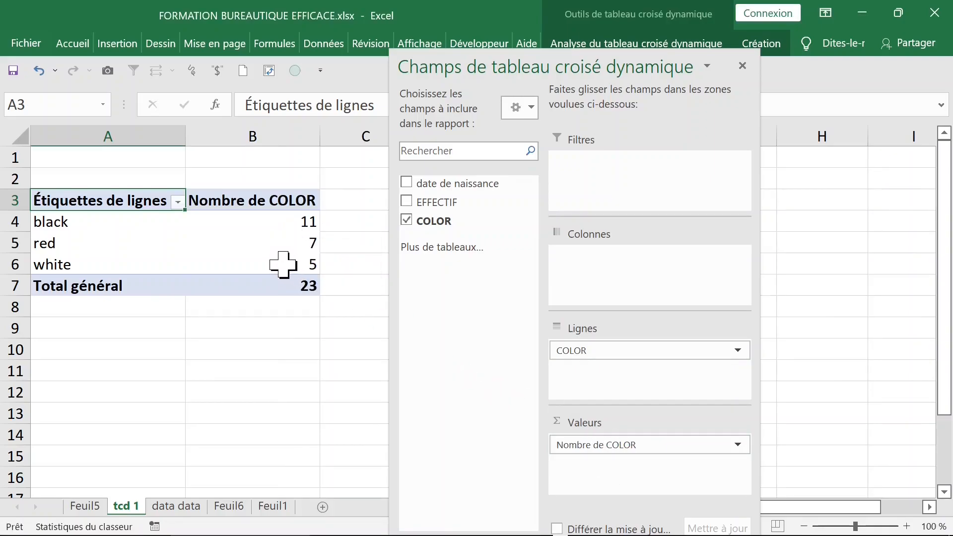
{"action": "mouse_move", "coordinate": [283, 264]}
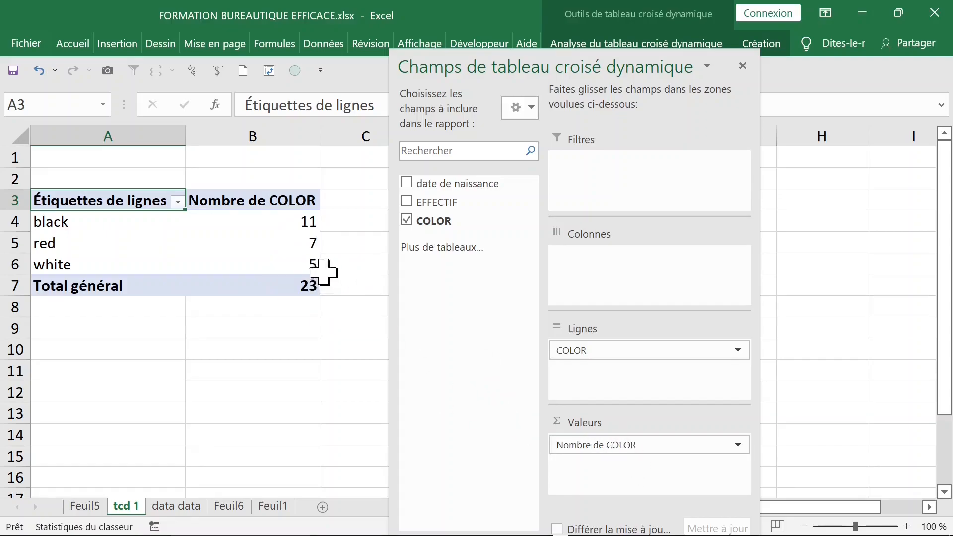
{"action": "left_click_drag", "start_coordinate": [441, 219], "coordinate": [627, 467]}
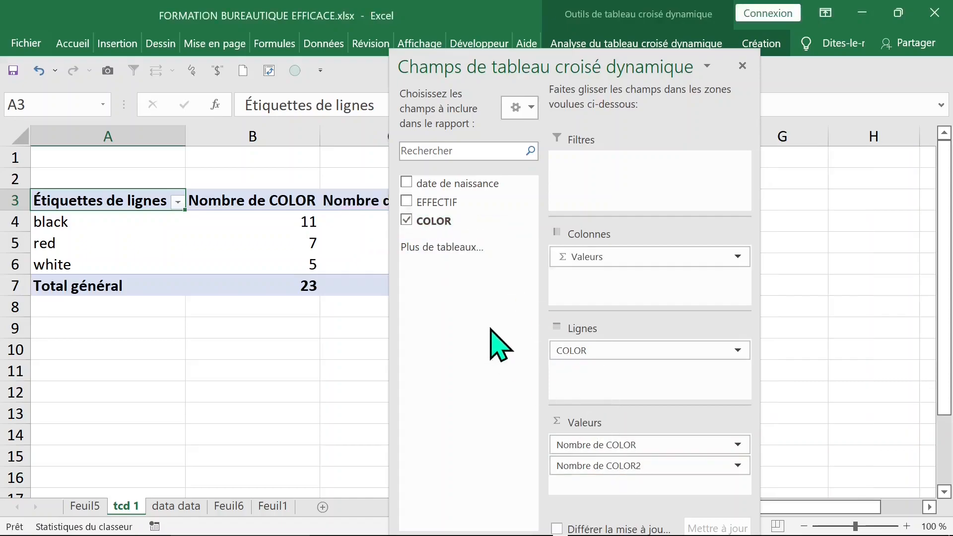
{"action": "left_click_drag", "start_coordinate": [654, 66], "coordinate": [767, 36]}
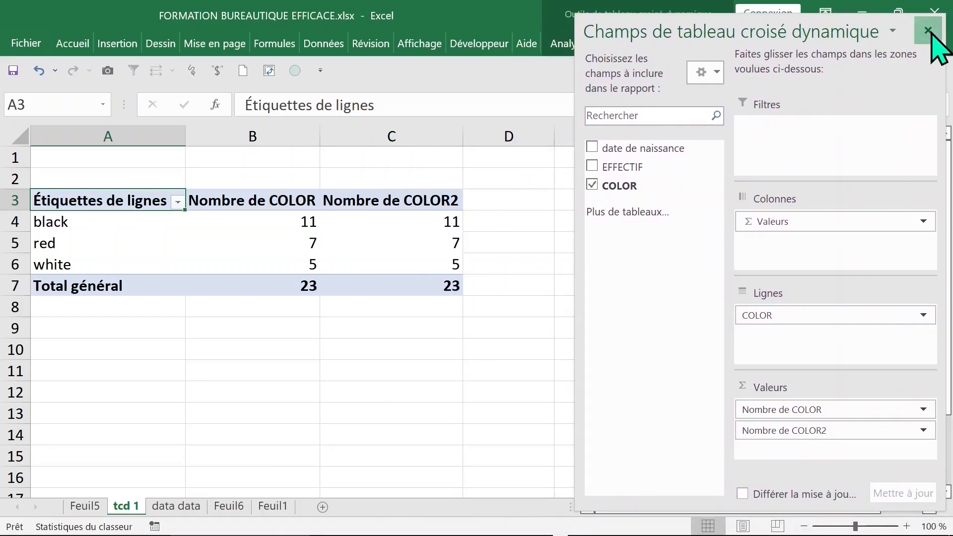
{"action": "left_click", "coordinate": [928, 31]}
- Redisplay the pivot table's field list in two different ways, closing it each time
{"action": "left_click", "coordinate": [398, 231]}
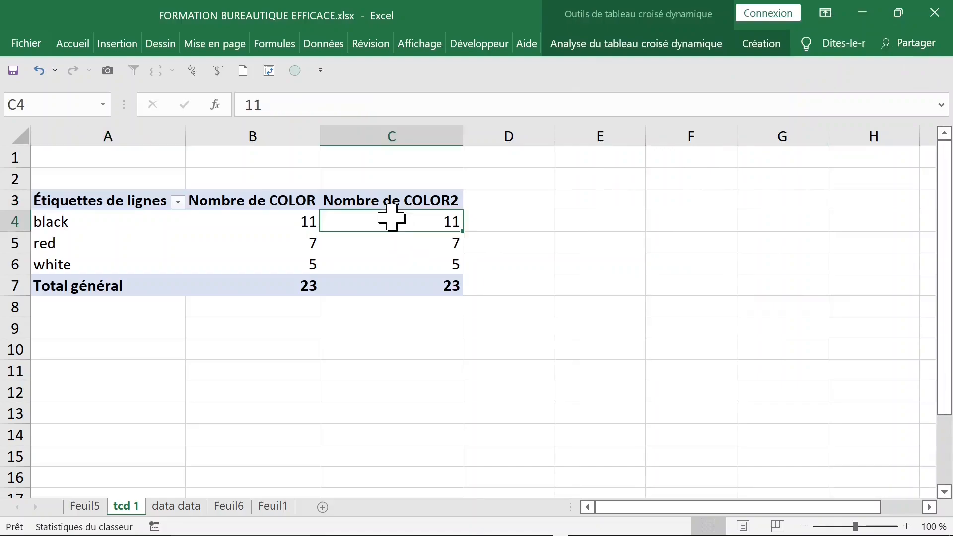
{"action": "left_click", "coordinate": [758, 45]}
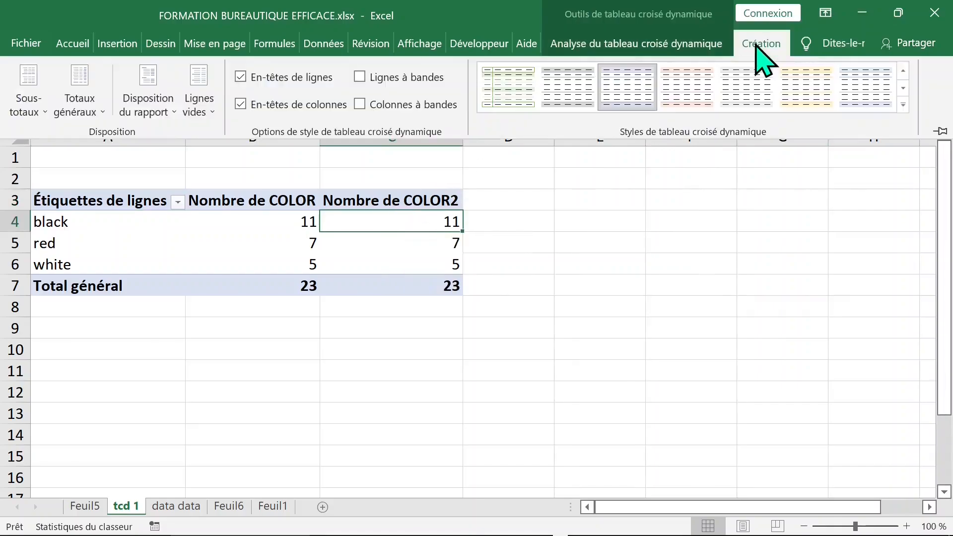
{"action": "left_click", "coordinate": [695, 47]}
{"action": "left_click", "coordinate": [850, 102]}
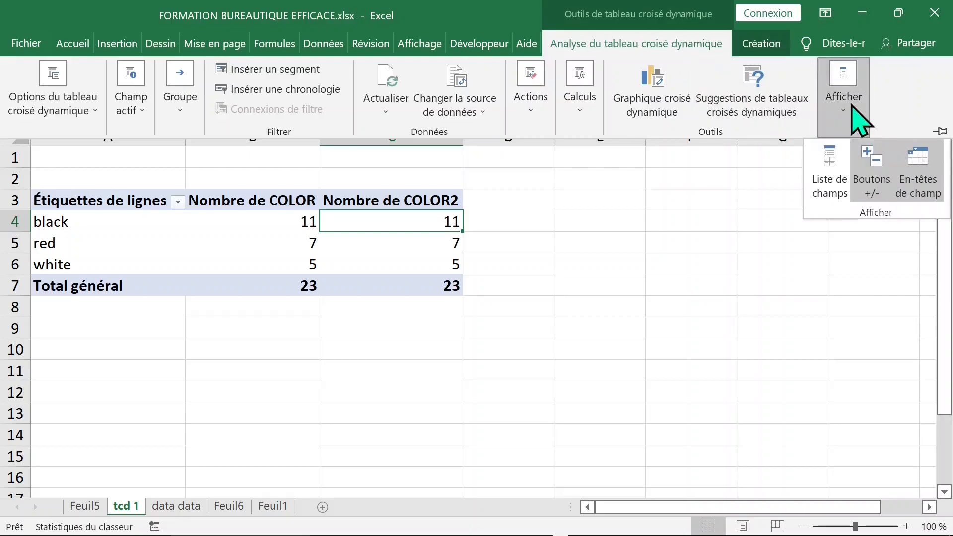
{"action": "left_click", "coordinate": [829, 161]}
{"action": "left_click", "coordinate": [928, 30]}
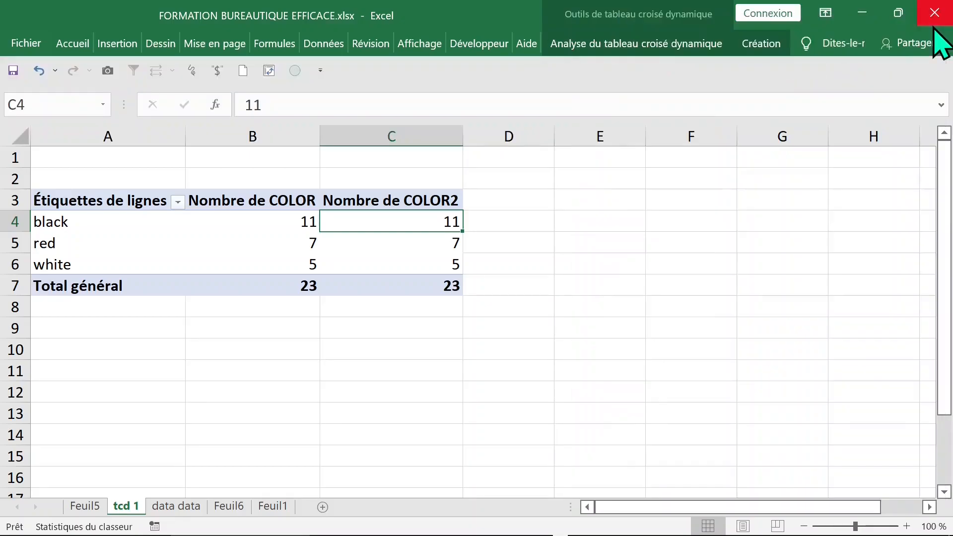
{"action": "right_click", "coordinate": [404, 225]}
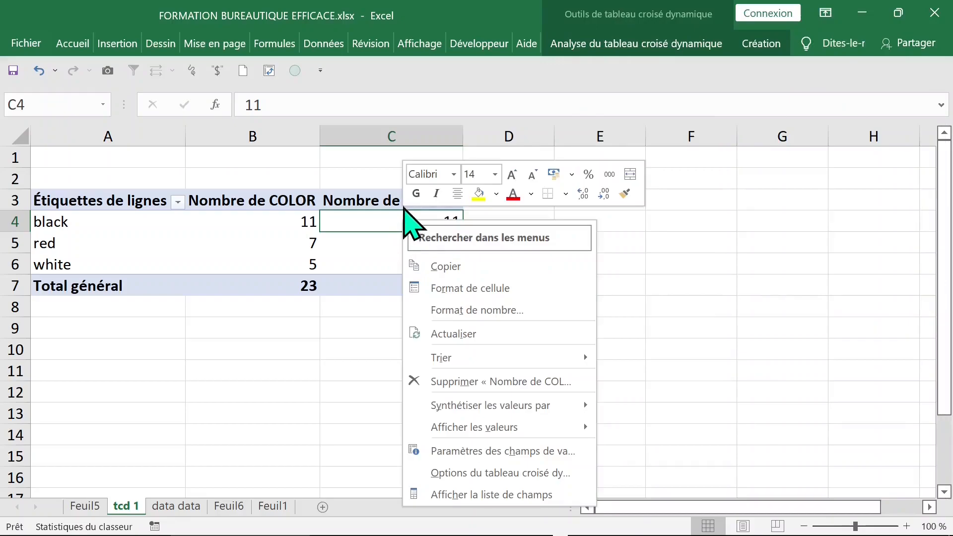
{"action": "left_click", "coordinate": [543, 495]}
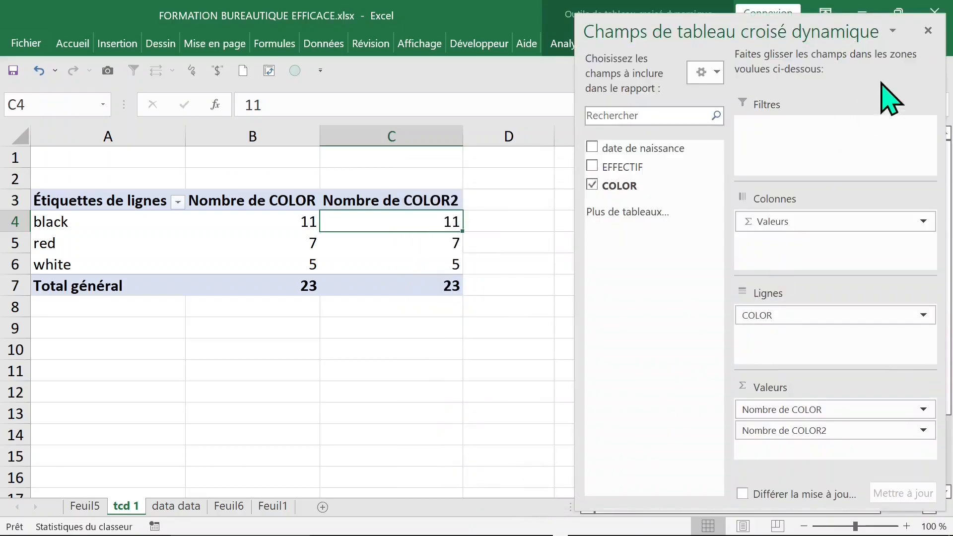
{"action": "left_click", "coordinate": [928, 31]}
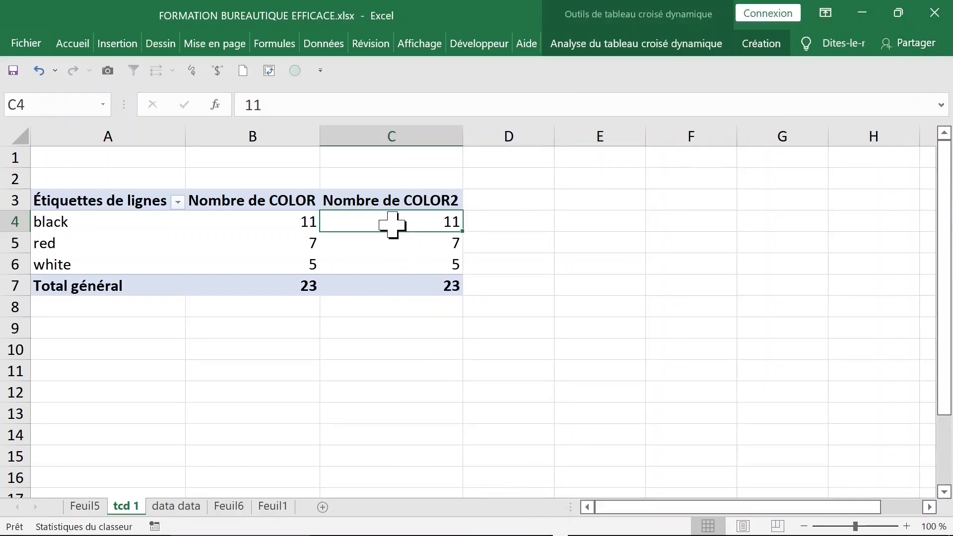
- Rename the second count column's header in C3 as "%"
{"action": "left_click", "coordinate": [377, 200]}
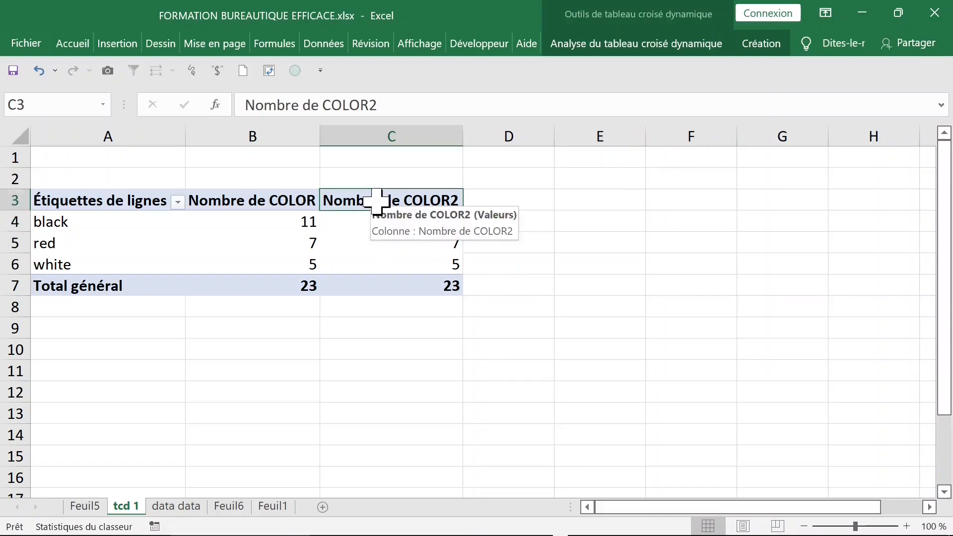
{"action": "type", "text": "%"}
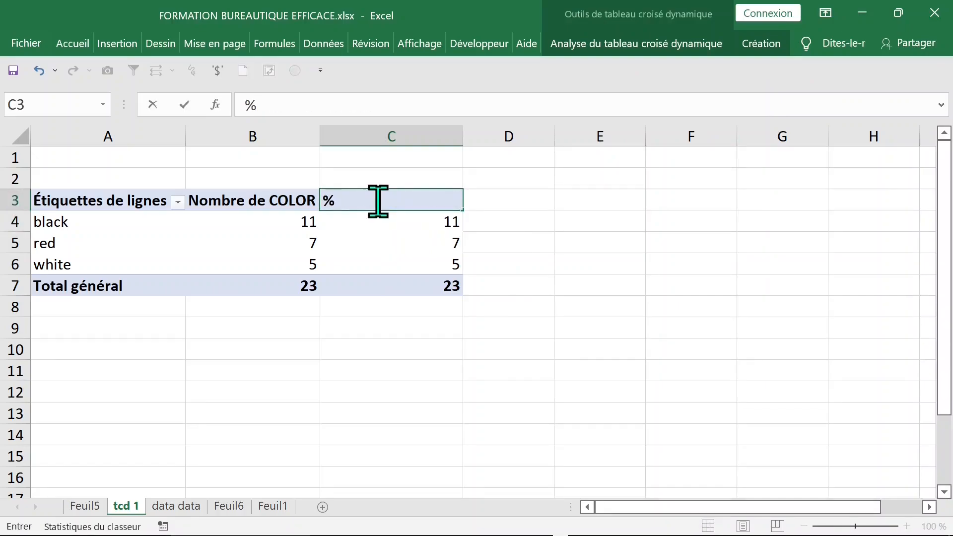
{"action": "key", "text": "Return"}
- Try displaying the % column's values as "% du total général" and undo it
{"action": "right_click", "coordinate": [392, 220]}
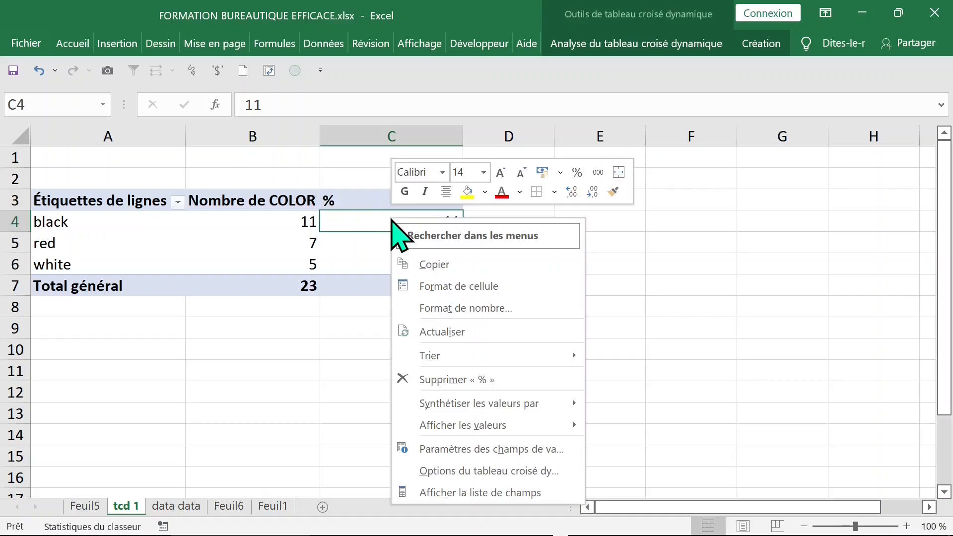
{"action": "key", "text": "Escape"}
{"action": "left_click_drag", "start_coordinate": [371, 223], "coordinate": [374, 264]}
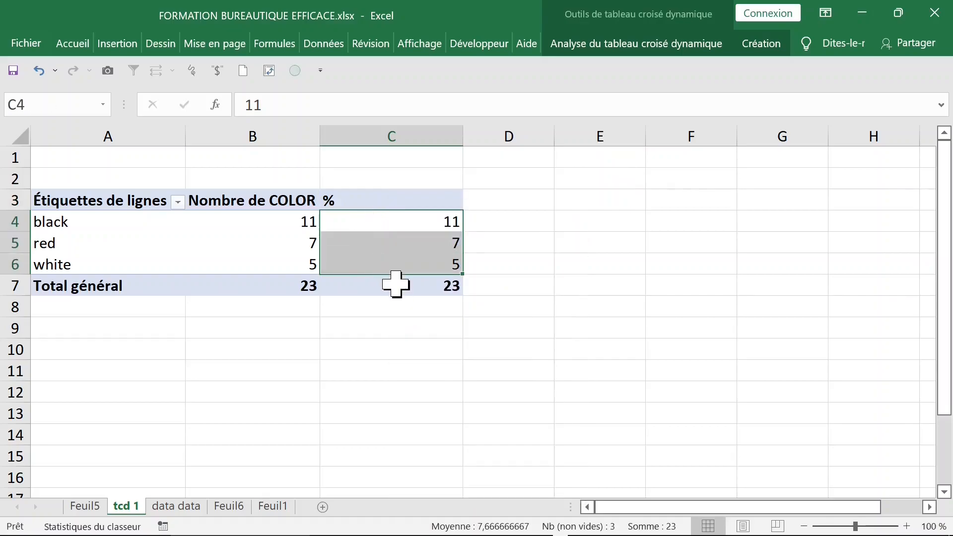
{"action": "left_click", "coordinate": [394, 283]}
{"action": "left_click", "coordinate": [393, 223]}
{"action": "right_click", "coordinate": [393, 223]}
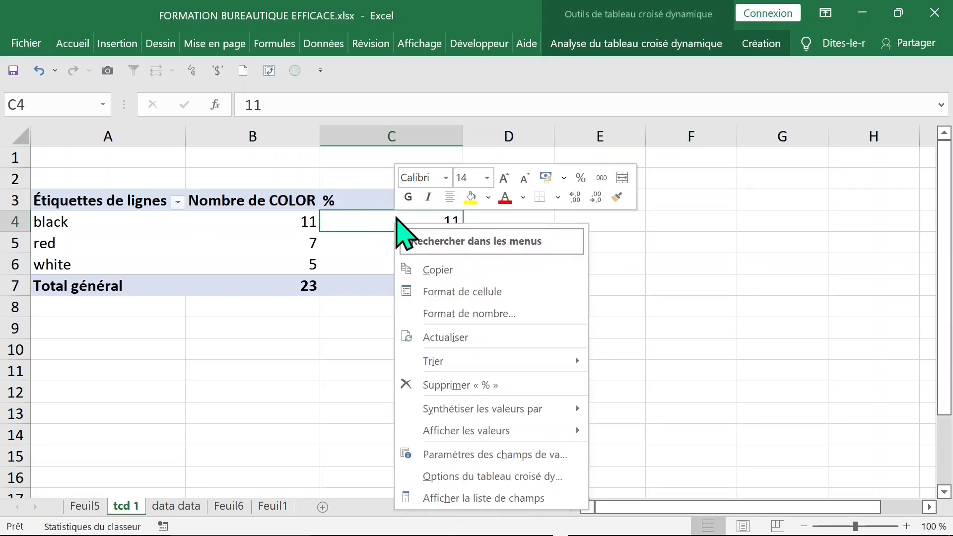
{"action": "mouse_move", "coordinate": [482, 416]}
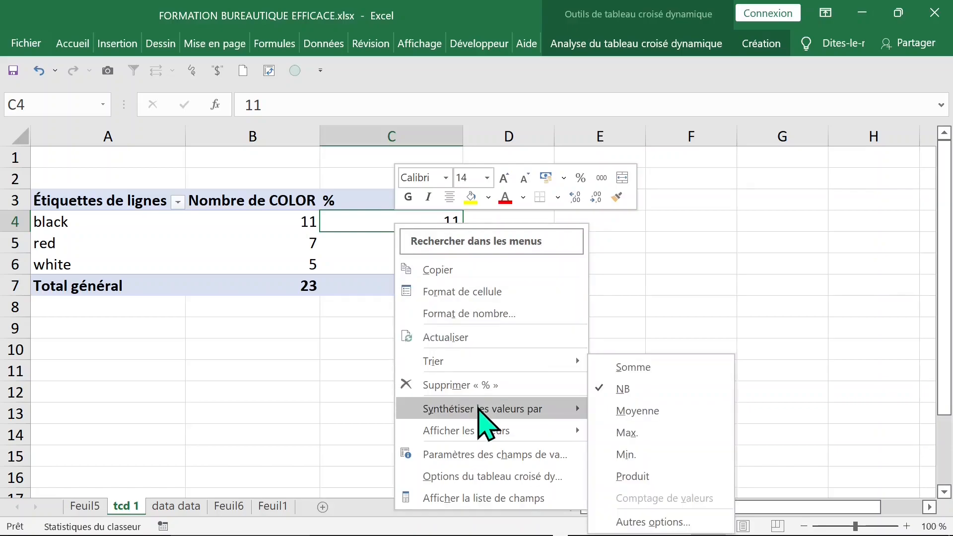
{"action": "mouse_move", "coordinate": [482, 435]}
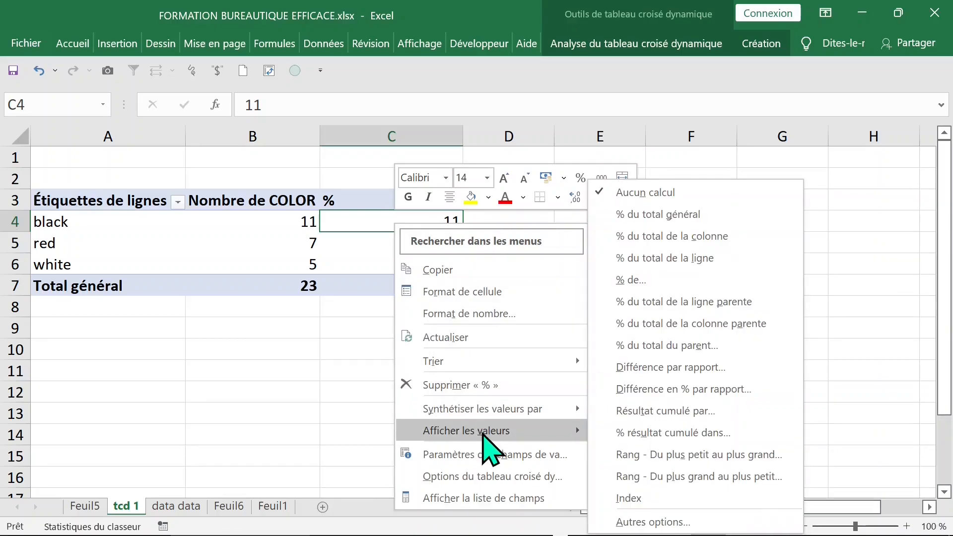
{"action": "left_click", "coordinate": [678, 215]}
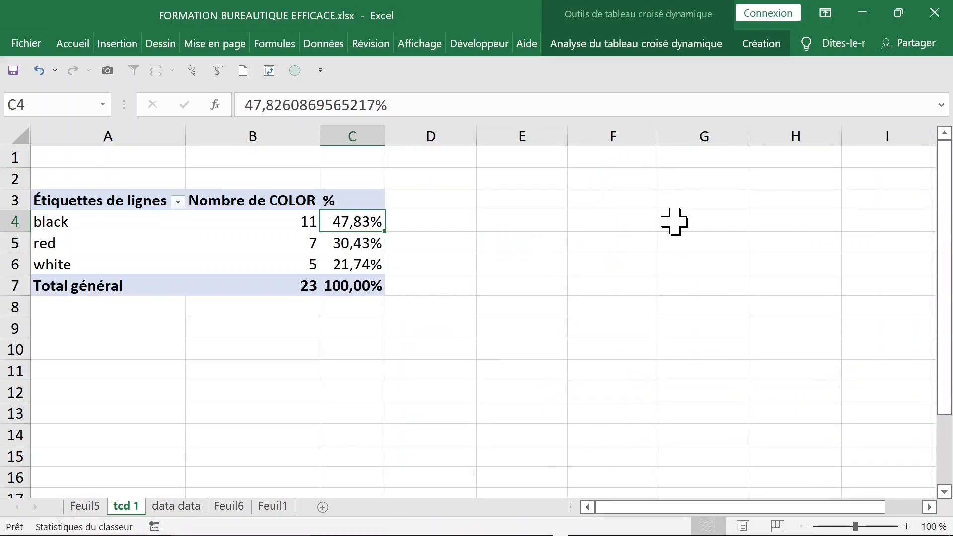
{"action": "key", "text": "ctrl+z"}
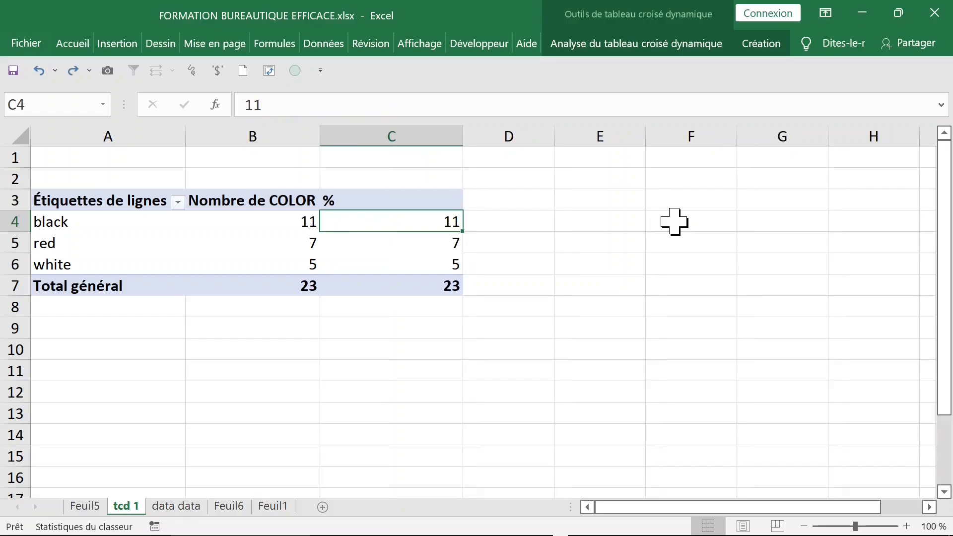
- Try displaying the % column's values as "% du total de la colonne" and undo it
{"action": "right_click", "coordinate": [426, 227]}
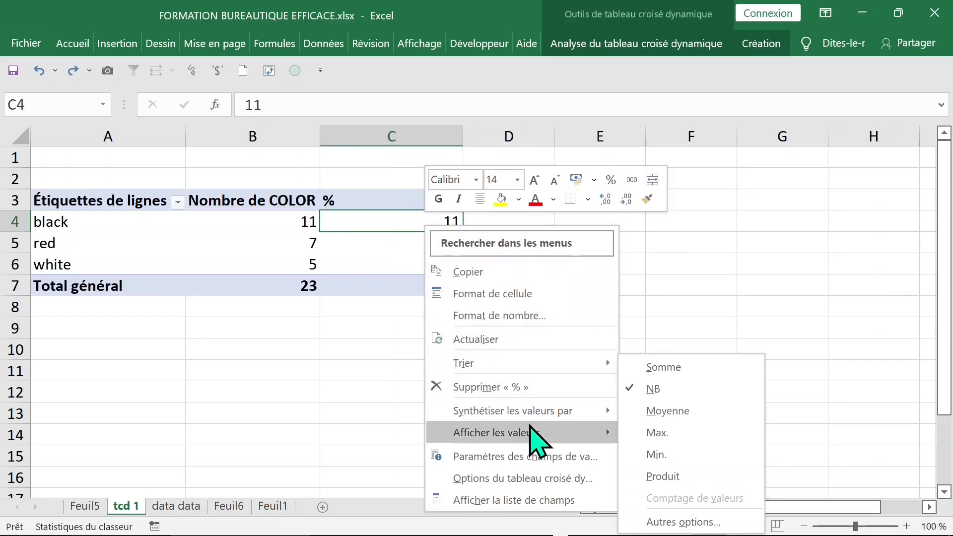
{"action": "mouse_move", "coordinate": [530, 428]}
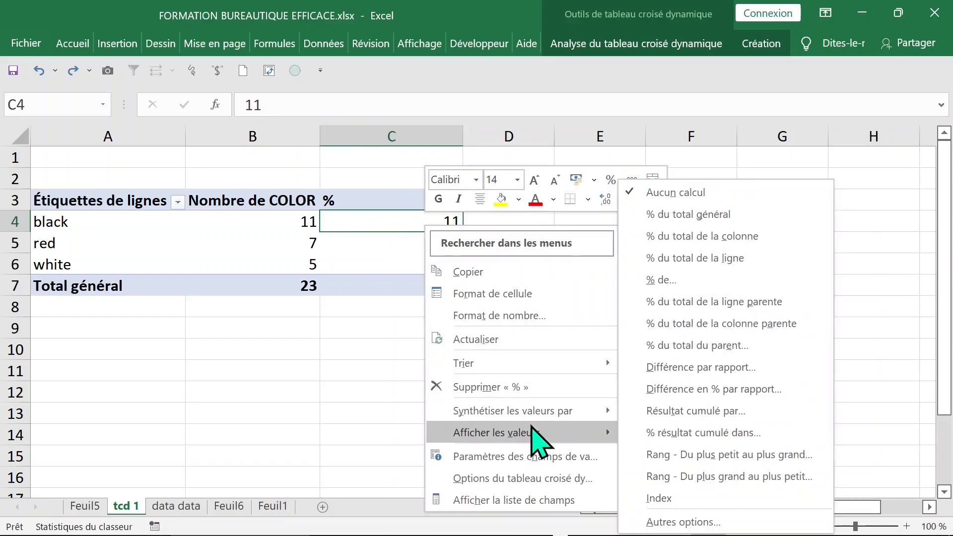
{"action": "left_click", "coordinate": [753, 237]}
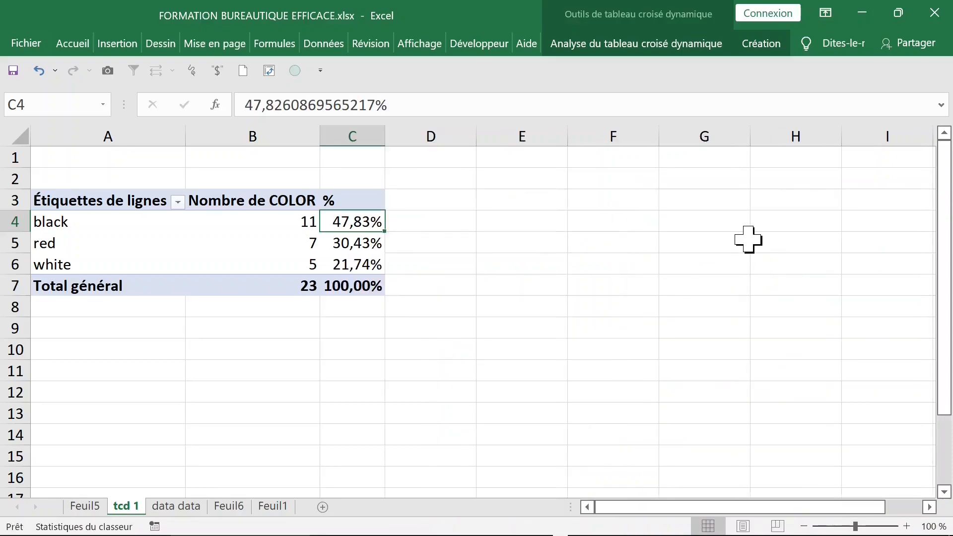
{"action": "key", "text": "ctrl+z"}
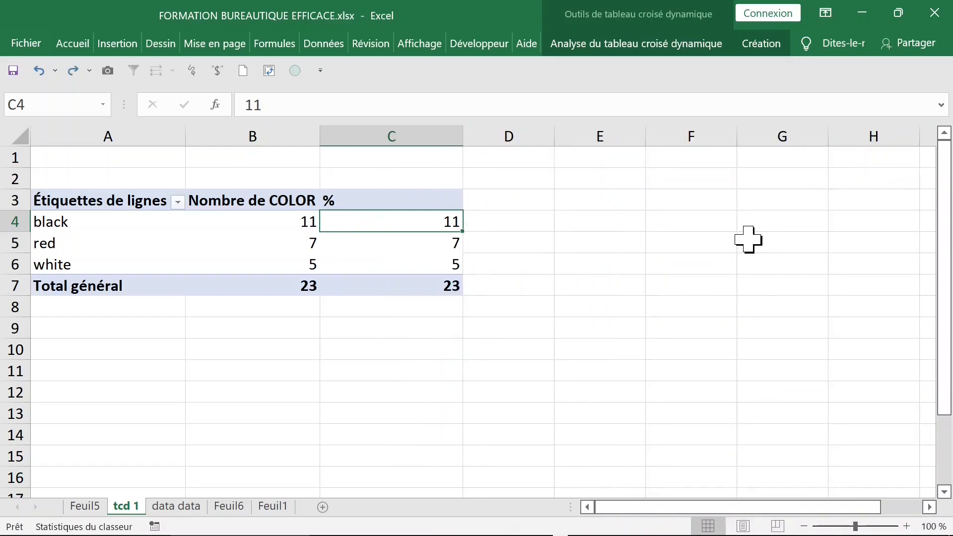
- Try displaying the % column's values as "% du total de la ligne"
{"action": "right_click", "coordinate": [402, 224]}
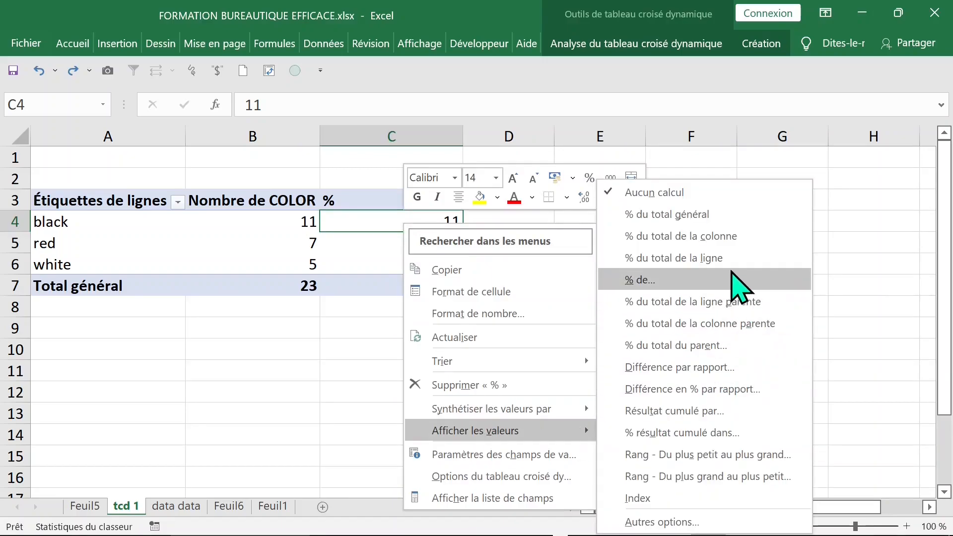
{"action": "left_click", "coordinate": [729, 257]}
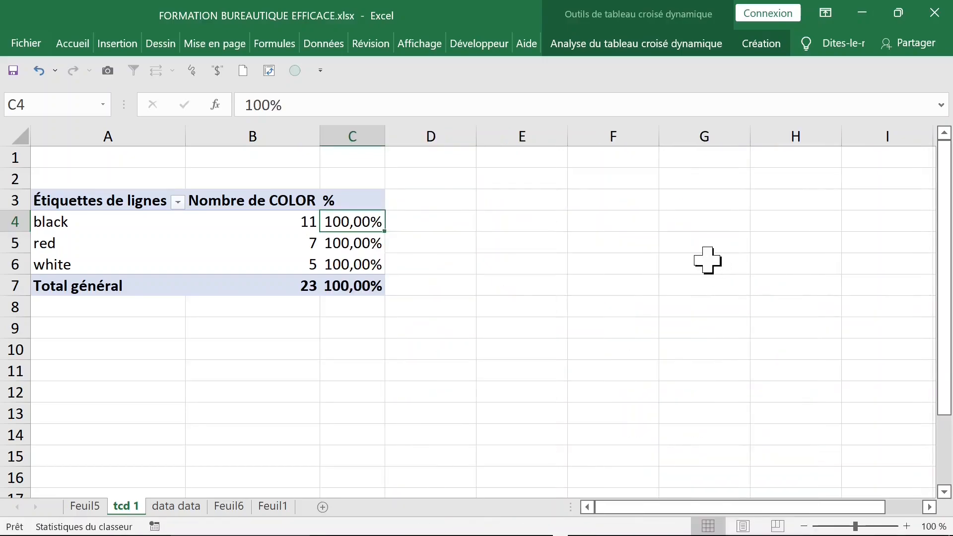
{"action": "left_click", "coordinate": [294, 223]}
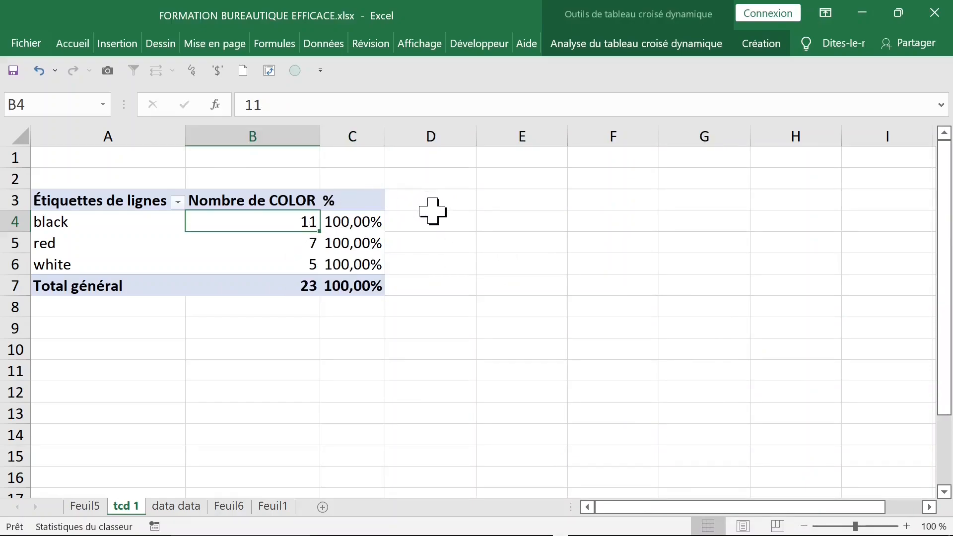
- Display the % column's values as "% du total de la colonne"
{"action": "left_click", "coordinate": [348, 222]}
{"action": "right_click", "coordinate": [350, 224]}
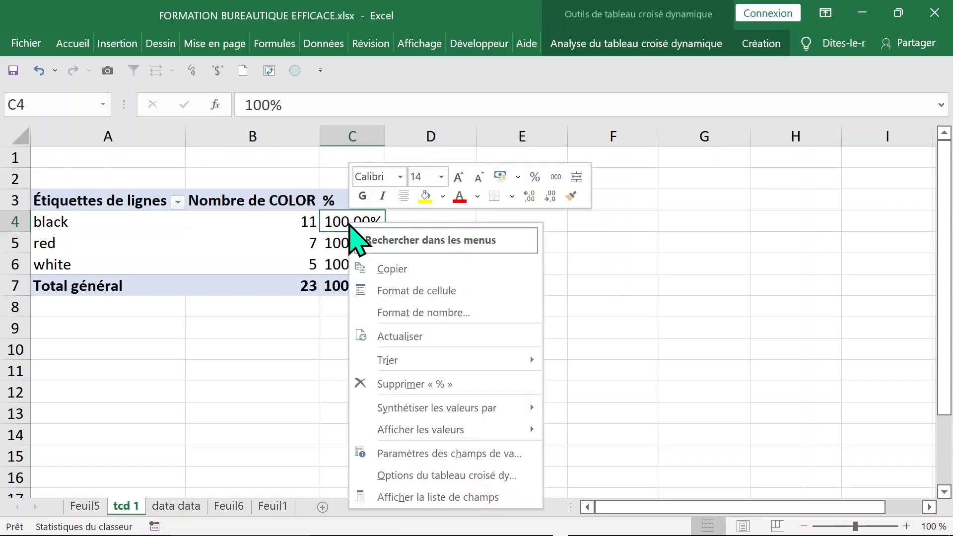
{"action": "mouse_move", "coordinate": [414, 433]}
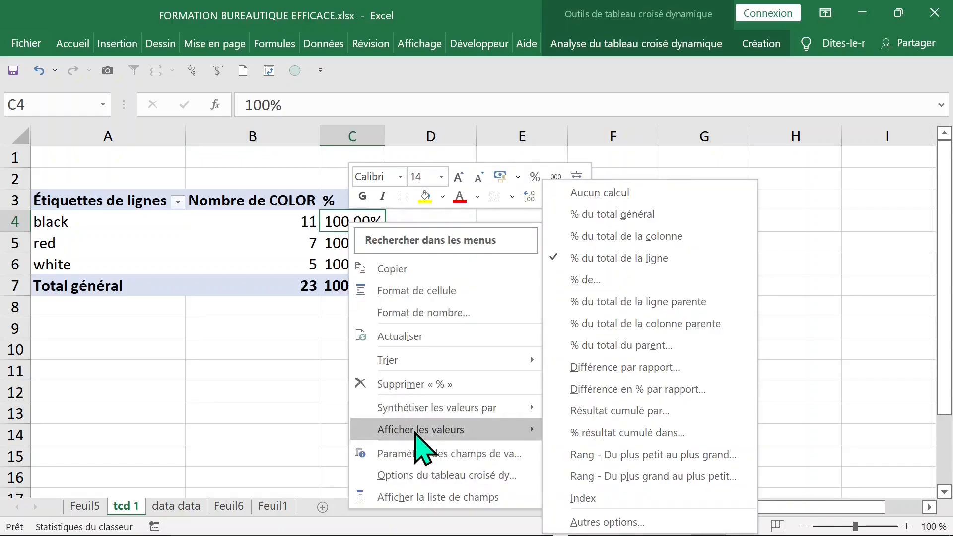
{"action": "left_click", "coordinate": [645, 237]}
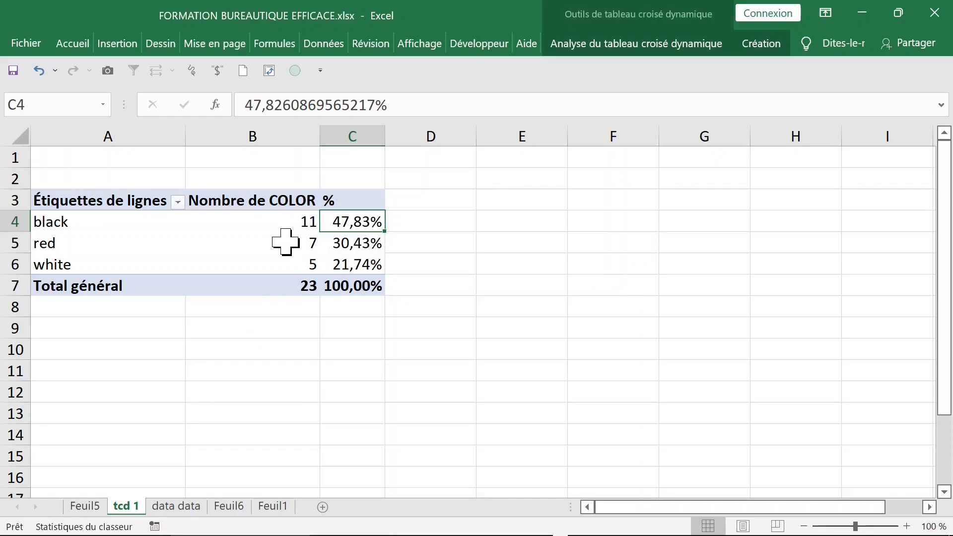
{"action": "mouse_move", "coordinate": [285, 242]}
- Examine the COLOR column of the source table on the data data sheet, ending back on the tcd 1 sheet
{"action": "left_click", "coordinate": [177, 507]}
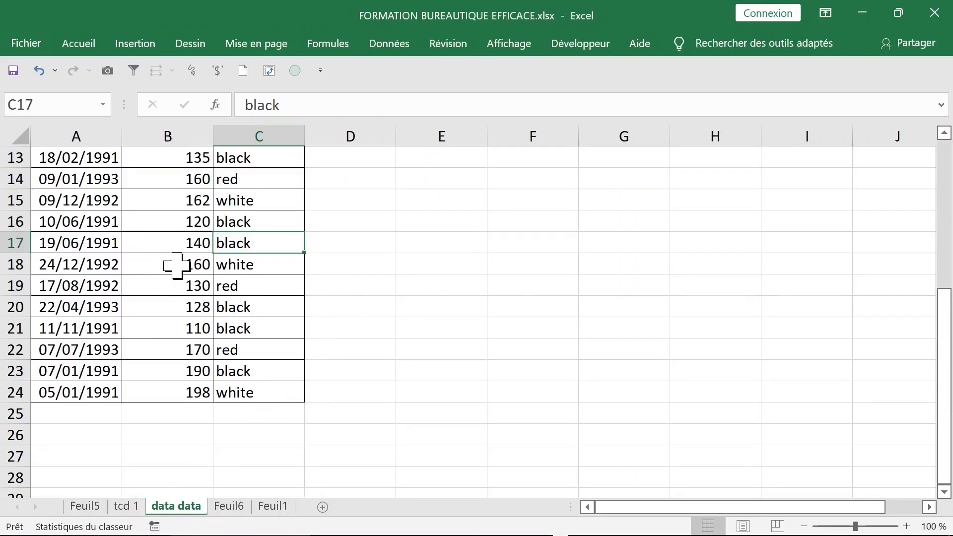
{"action": "left_click", "coordinate": [178, 265]}
{"action": "key", "text": "ctrl+Up"}
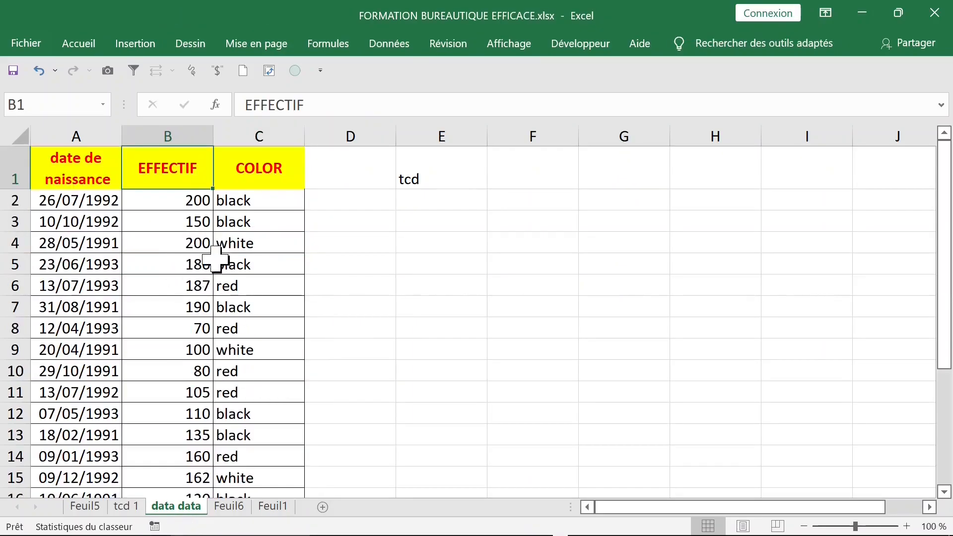
{"action": "left_click", "coordinate": [184, 248]}
{"action": "left_click_drag", "start_coordinate": [252, 201], "coordinate": [251, 461]}
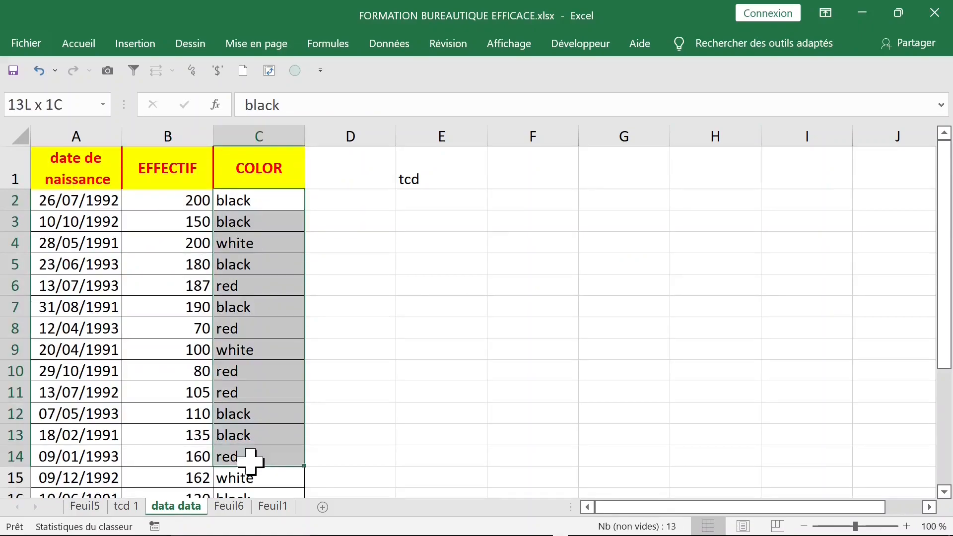
{"action": "left_click", "coordinate": [251, 135]}
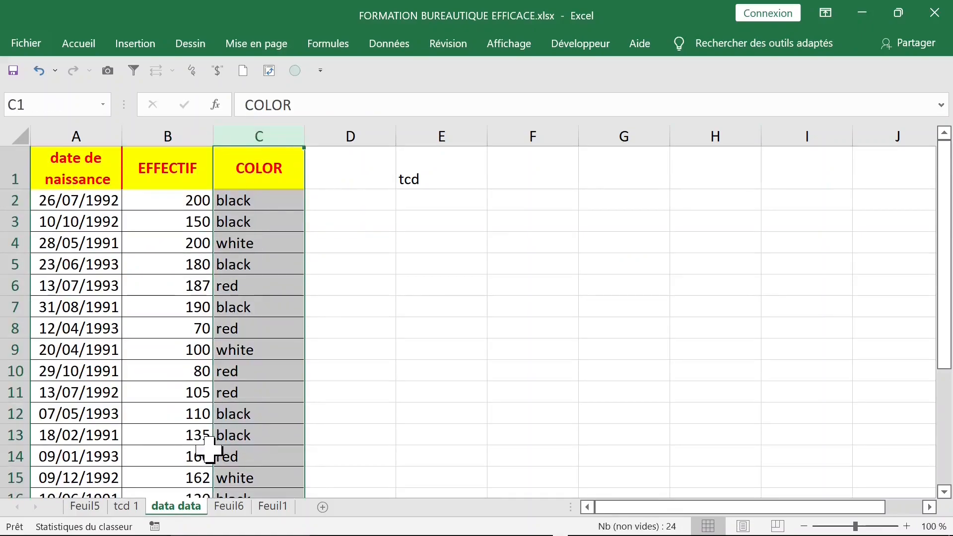
{"action": "left_click", "coordinate": [126, 506]}
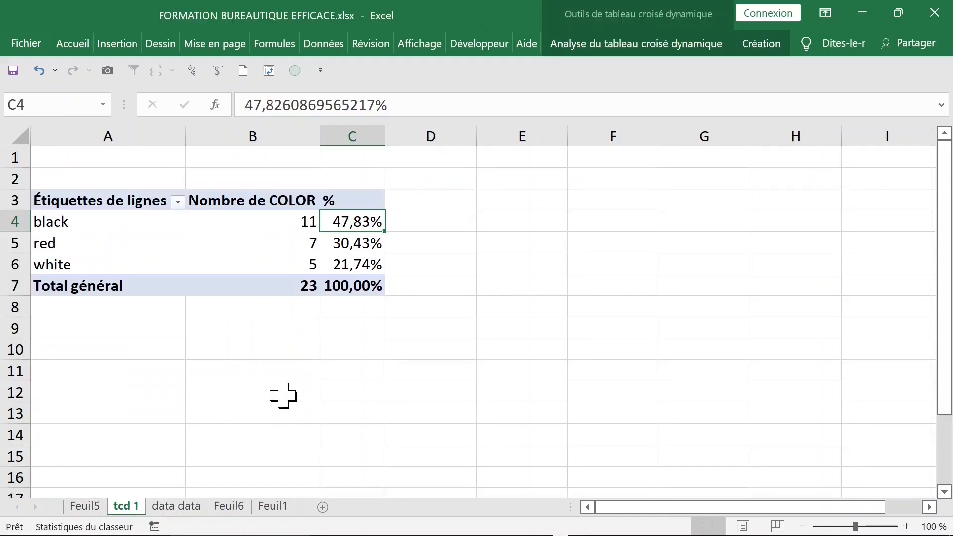
- Show the pivot table's field list and remove both the % and Nombre de COLOR fields from the values area
{"action": "left_click", "coordinate": [259, 239]}
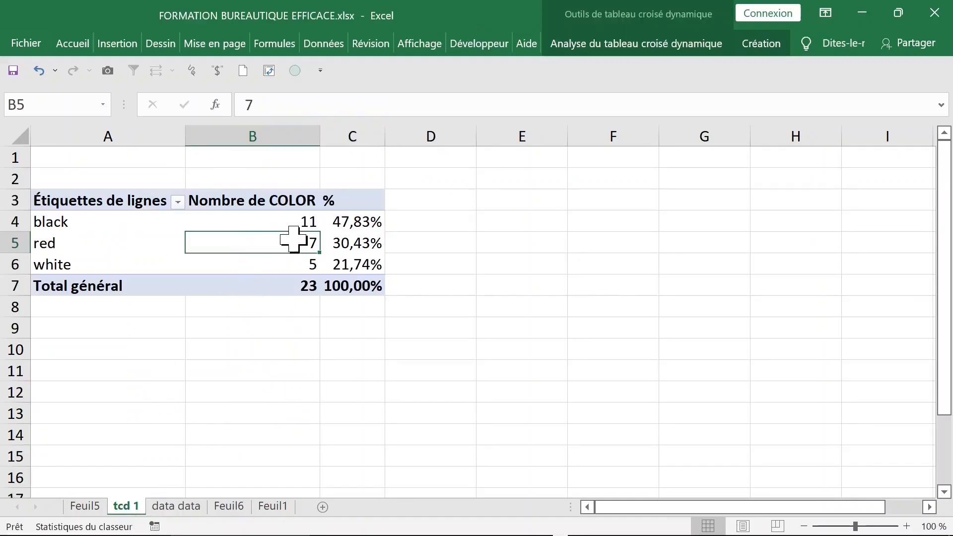
{"action": "mouse_move", "coordinate": [273, 242]}
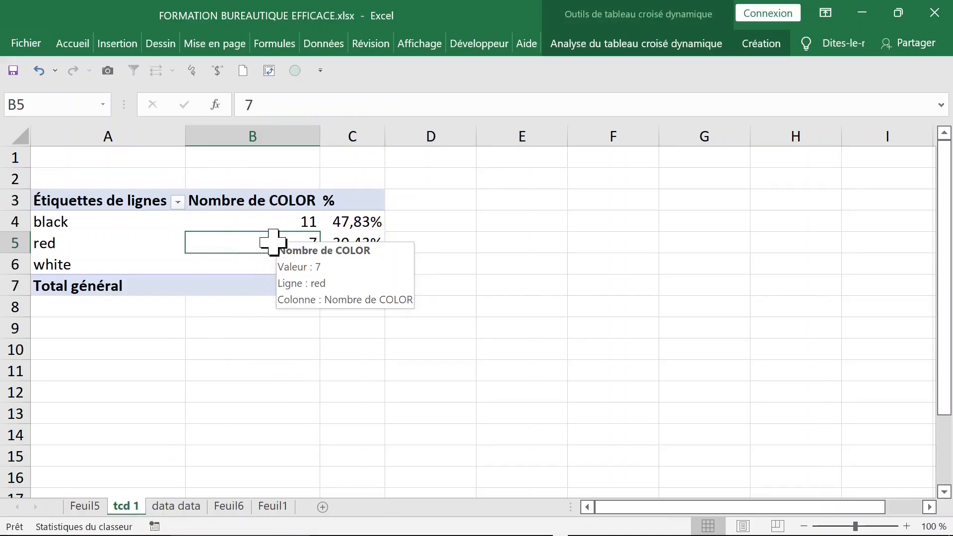
{"action": "right_click", "coordinate": [268, 243]}
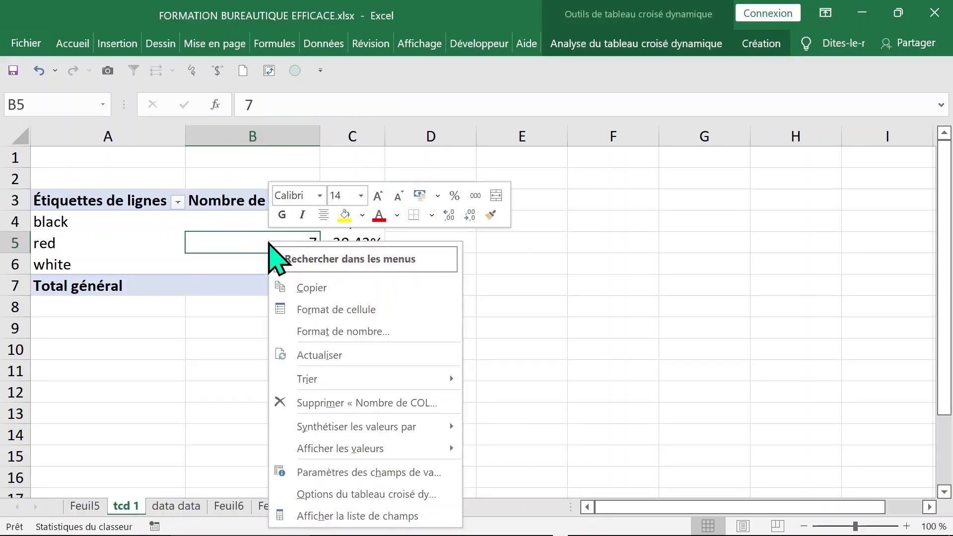
{"action": "left_click", "coordinate": [400, 517]}
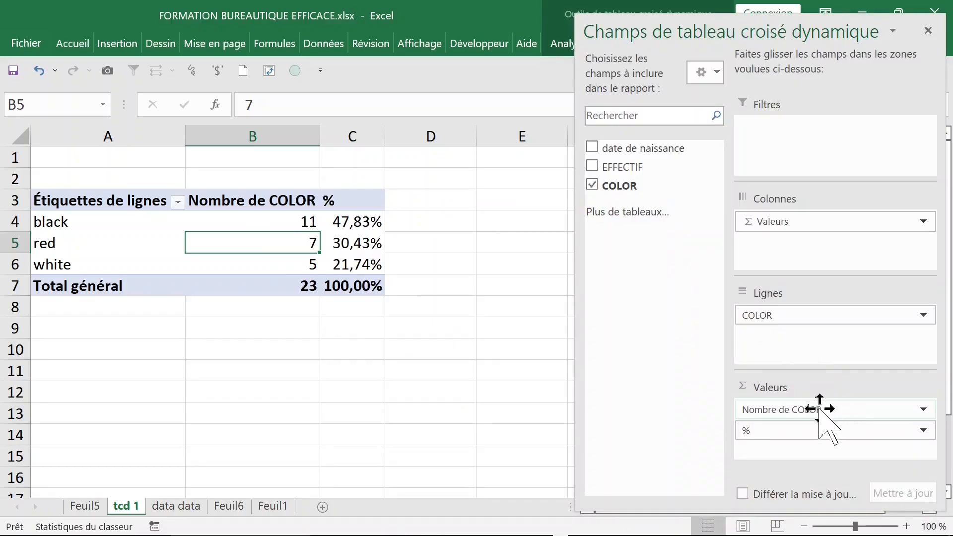
{"action": "left_click_drag", "start_coordinate": [809, 431], "coordinate": [559, 379]}
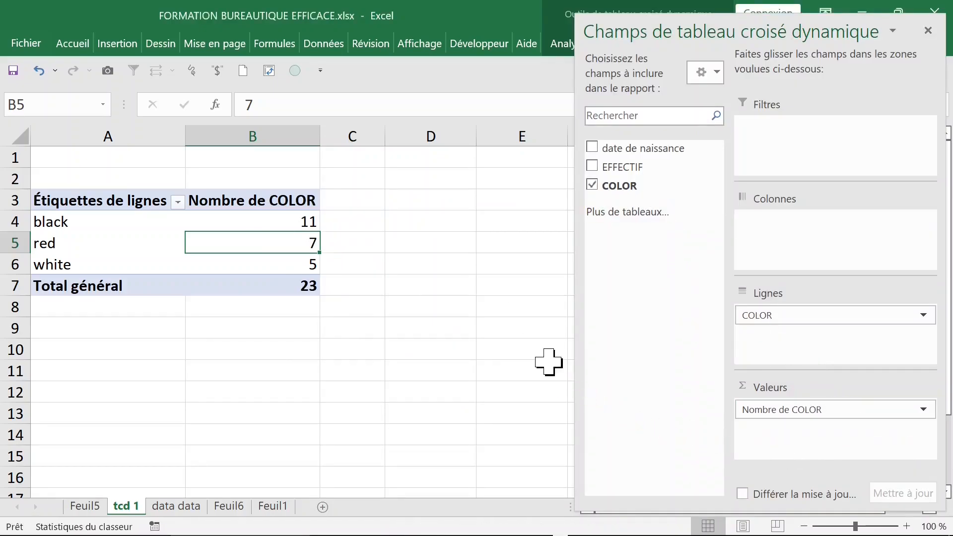
{"action": "left_click_drag", "start_coordinate": [839, 411], "coordinate": [594, 361]}
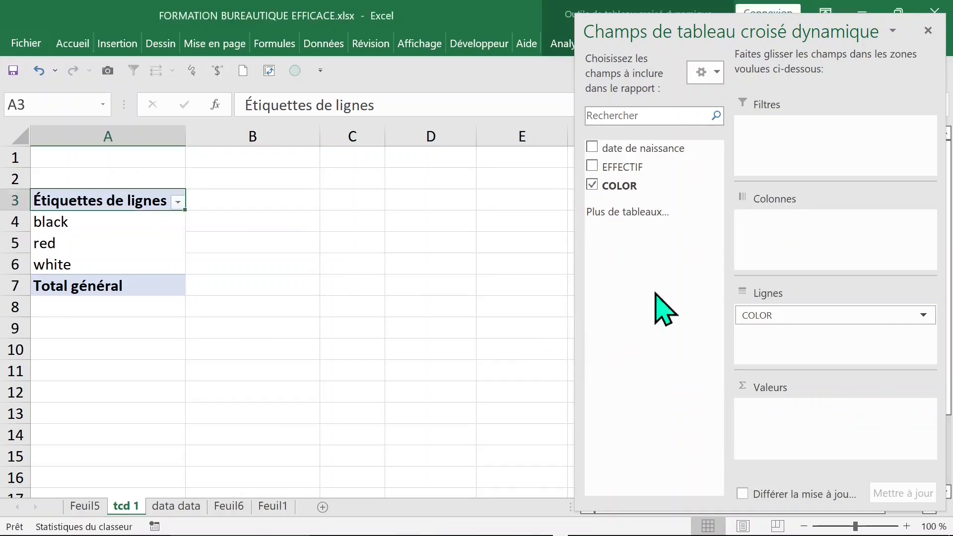
- Add the EFFECTIF field twice to the pivot table's values area, giving two sum columns by COLOR
{"action": "left_click_drag", "start_coordinate": [644, 168], "coordinate": [787, 416]}
{"action": "left_click", "coordinate": [387, 286]}
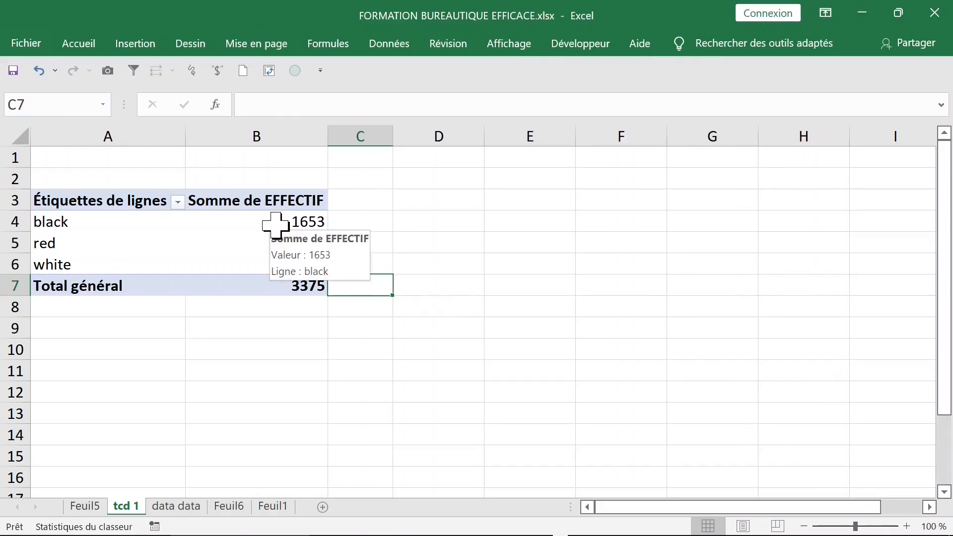
{"action": "left_click", "coordinate": [275, 225]}
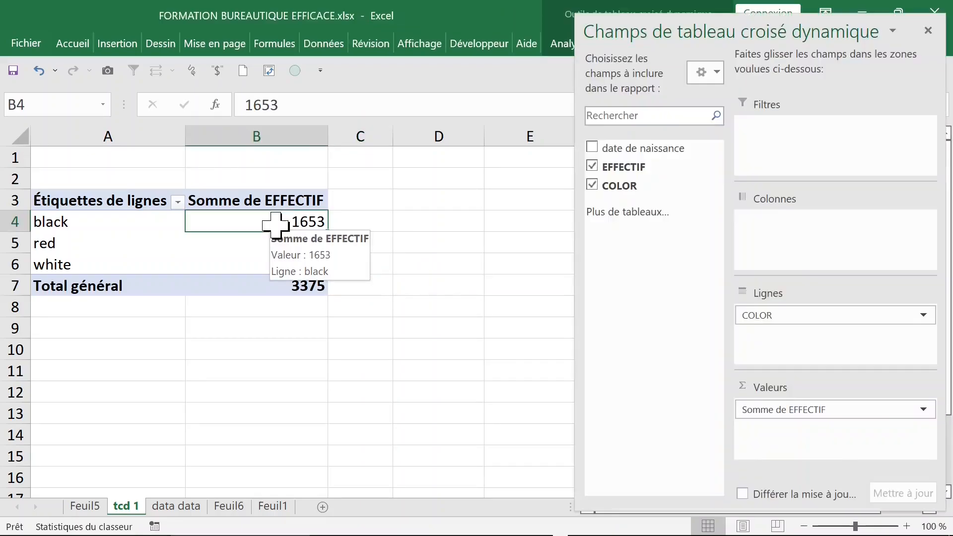
{"action": "left_click", "coordinate": [336, 221]}
{"action": "left_click", "coordinate": [293, 220]}
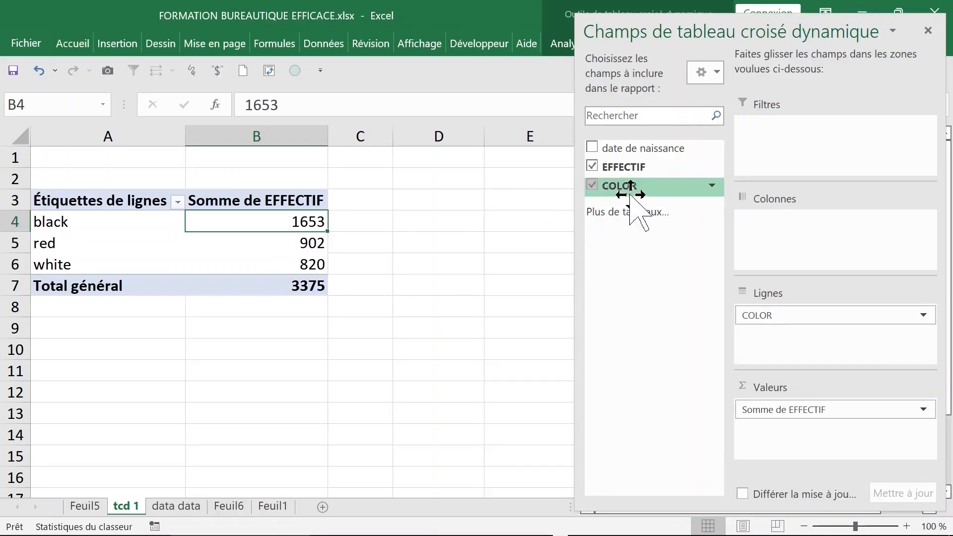
{"action": "left_click_drag", "start_coordinate": [640, 167], "coordinate": [810, 436]}
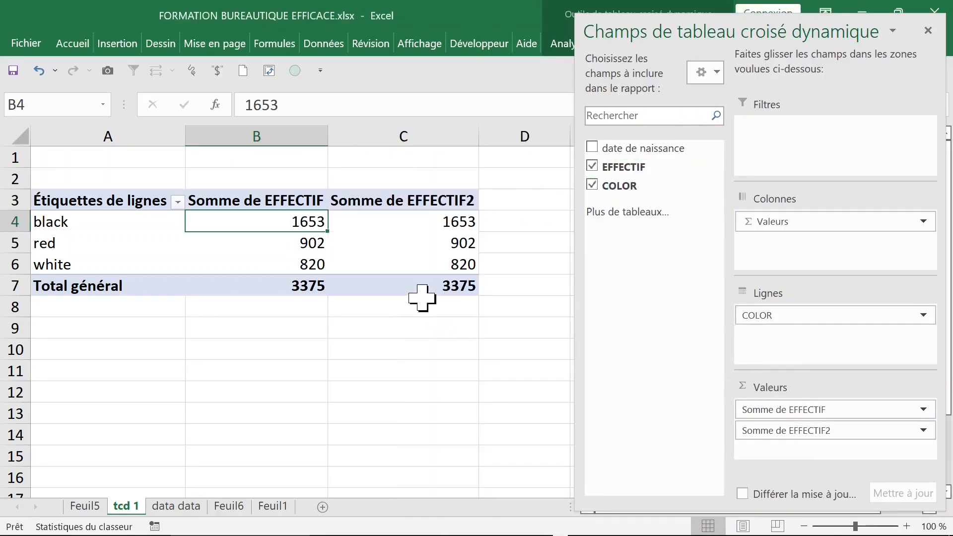
- Rename the second EFFECTIF sum column's header in C3 as "% effectif"
{"action": "left_click", "coordinate": [252, 200]}
{"action": "left_click", "coordinate": [371, 199]}
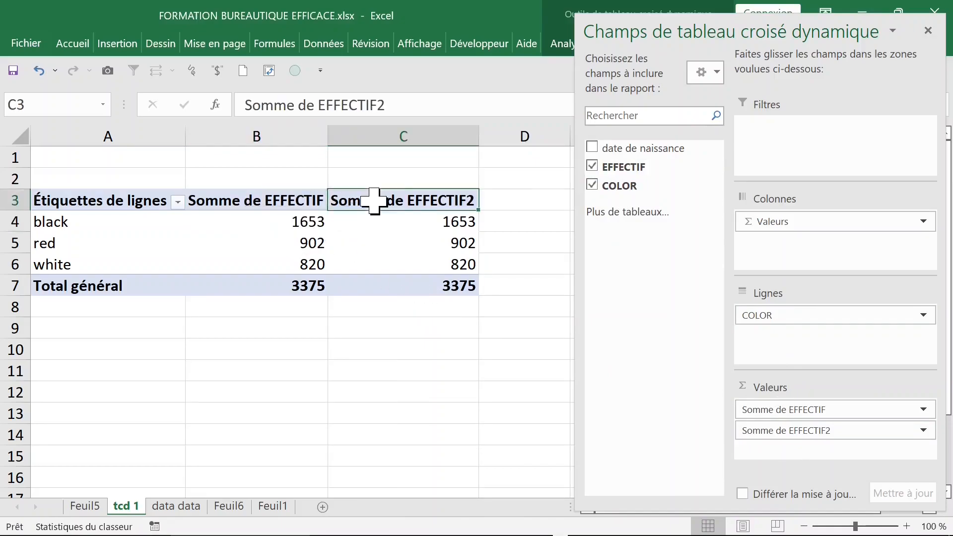
{"action": "type", "text": "% efffectif"}
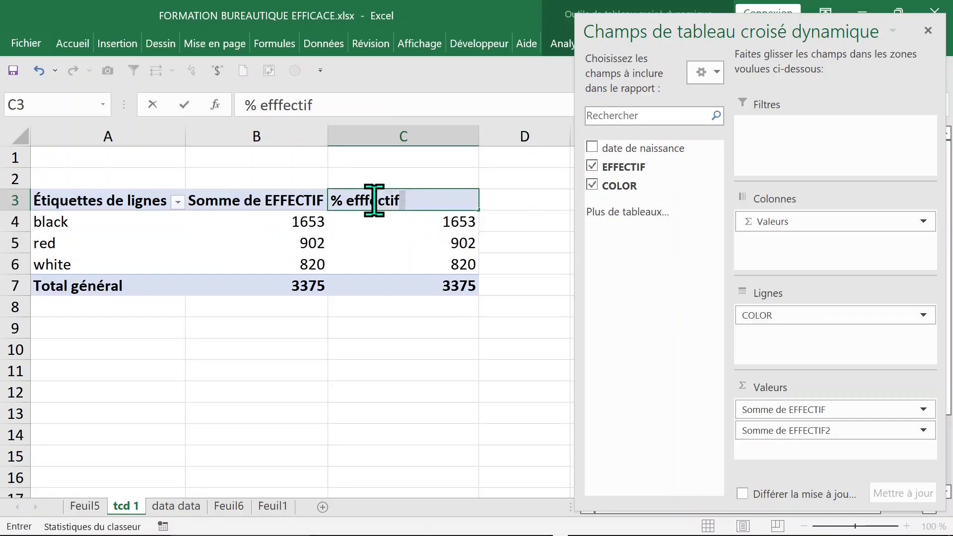
{"action": "left_click", "coordinate": [372, 200]}
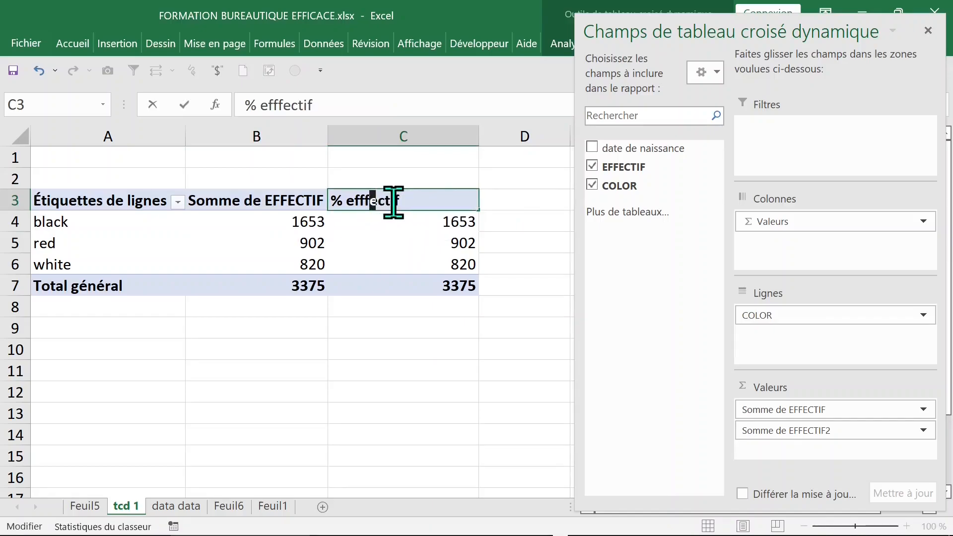
{"action": "key", "text": "BackSpace"}
{"action": "key", "text": "Return"}
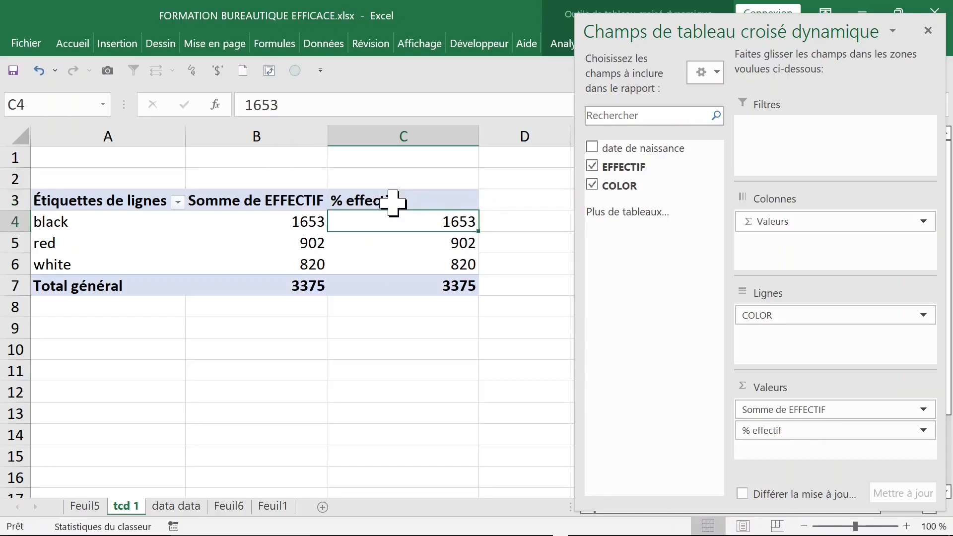
- Display the % effectif column's values as "% du total de la colonne" and close the field list
{"action": "right_click", "coordinate": [383, 224]}
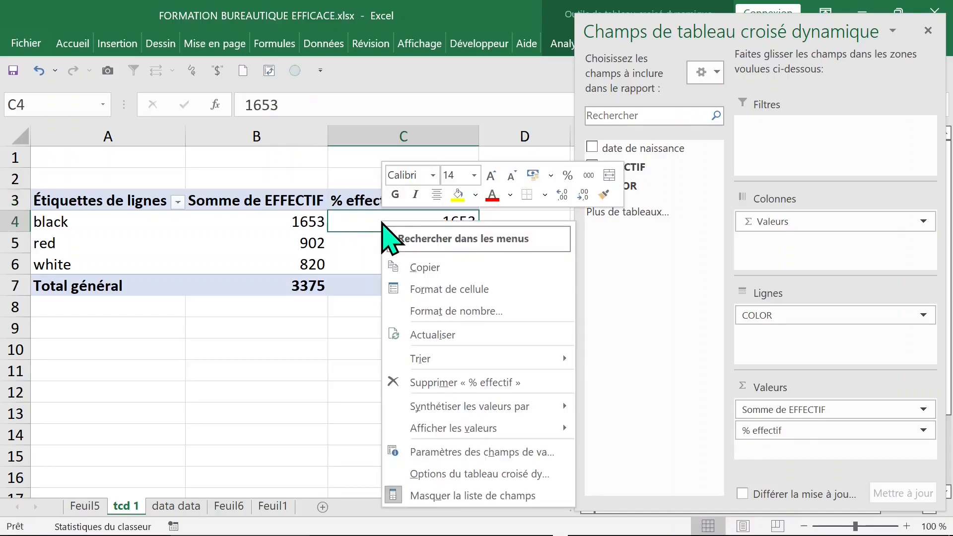
{"action": "mouse_move", "coordinate": [484, 430]}
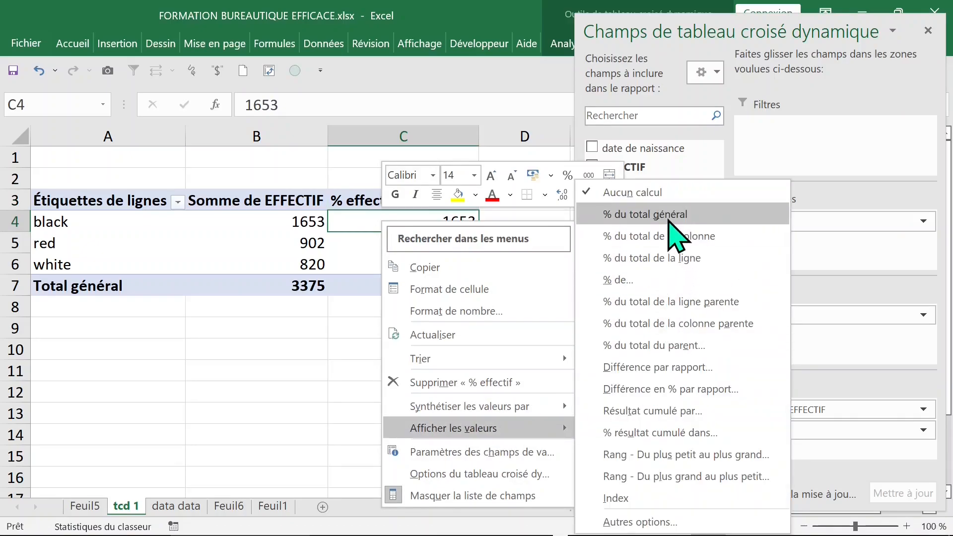
{"action": "left_click", "coordinate": [675, 254]}
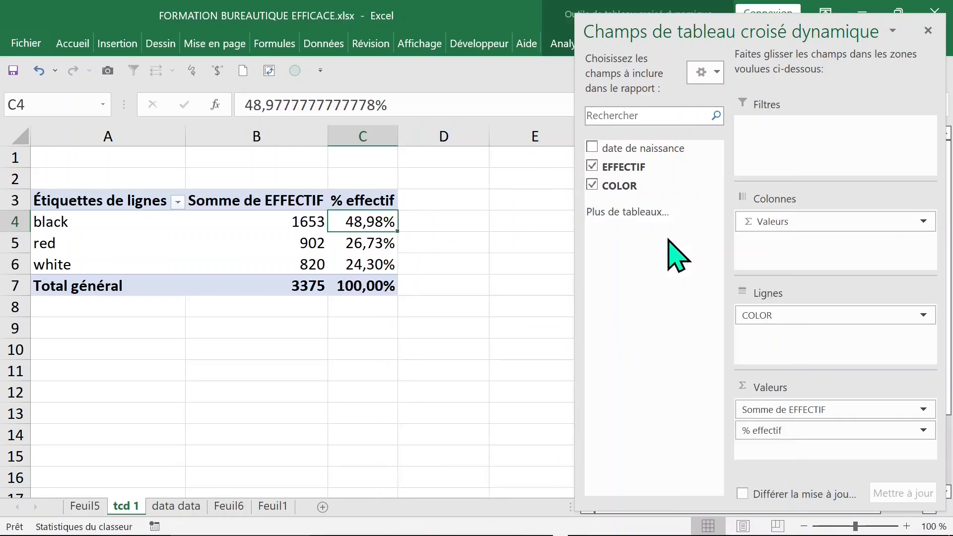
{"action": "left_click", "coordinate": [928, 30]}
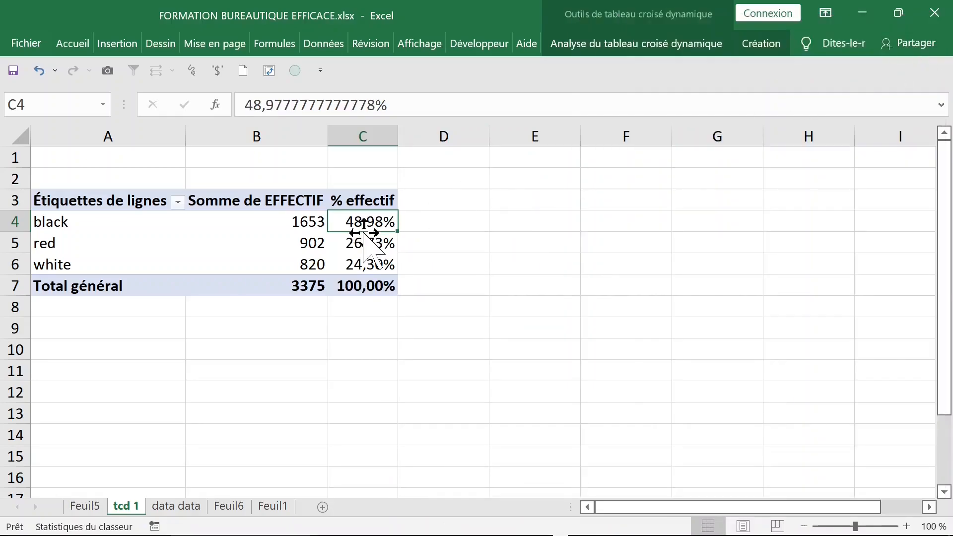
- Set the % effectif column's number format to Pourcentage with 1 decimal place
{"action": "right_click", "coordinate": [361, 224]}
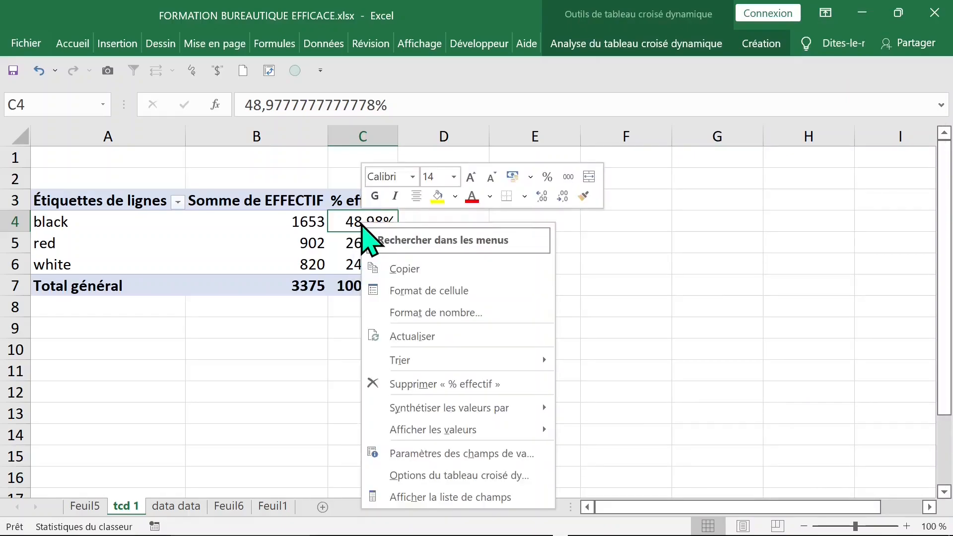
{"action": "left_click", "coordinate": [467, 318]}
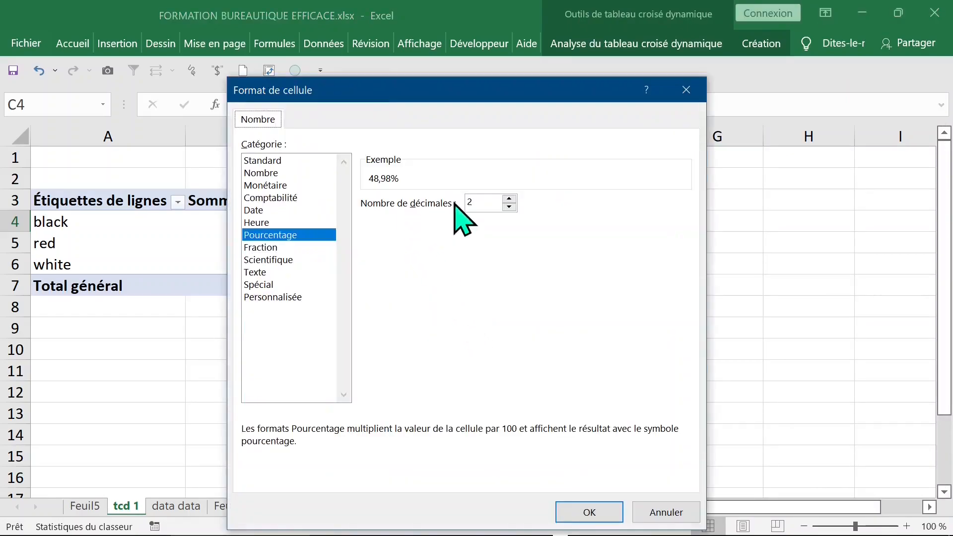
{"action": "left_click", "coordinate": [509, 199]}
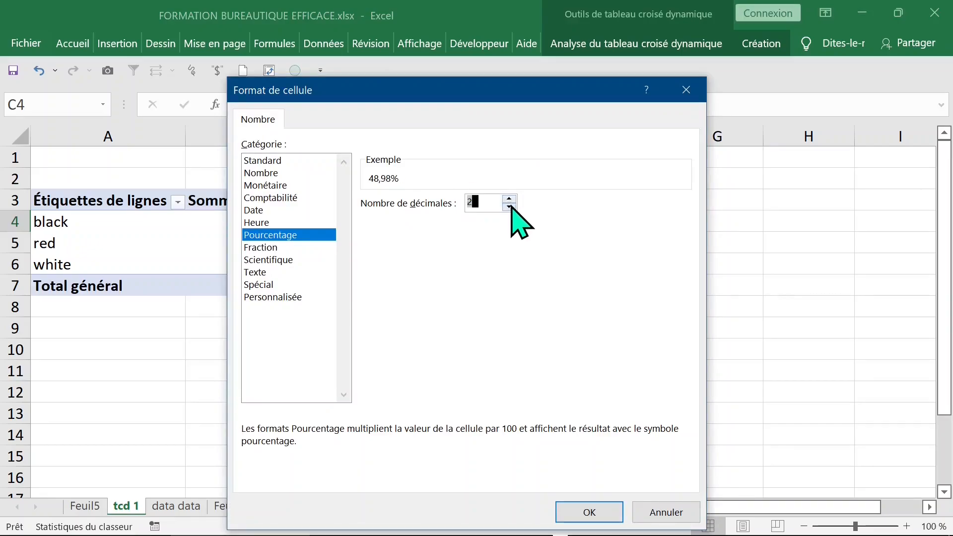
{"action": "left_click", "coordinate": [600, 507]}
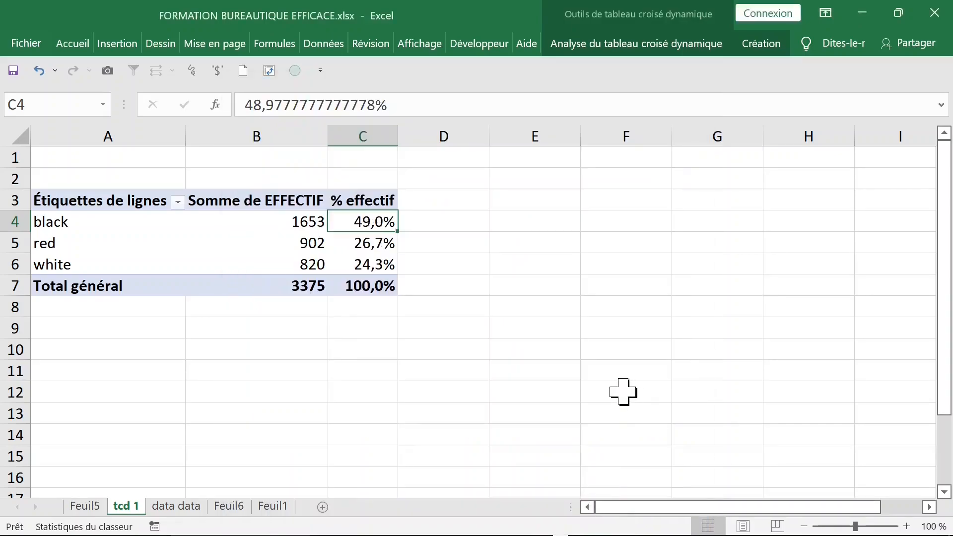
- Set the % effectif column's Pourcentage number format to 2 decimal places
{"action": "right_click", "coordinate": [368, 222]}
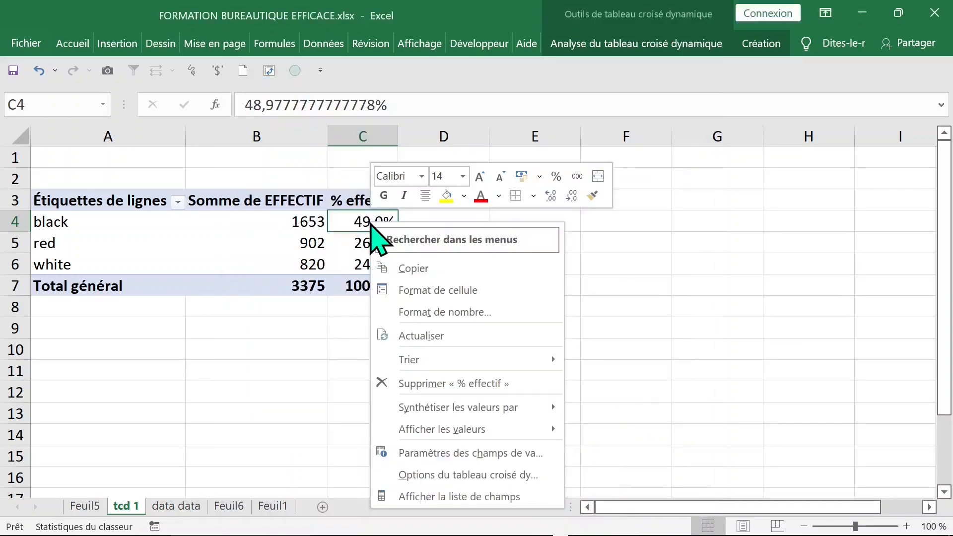
{"action": "left_click", "coordinate": [435, 314]}
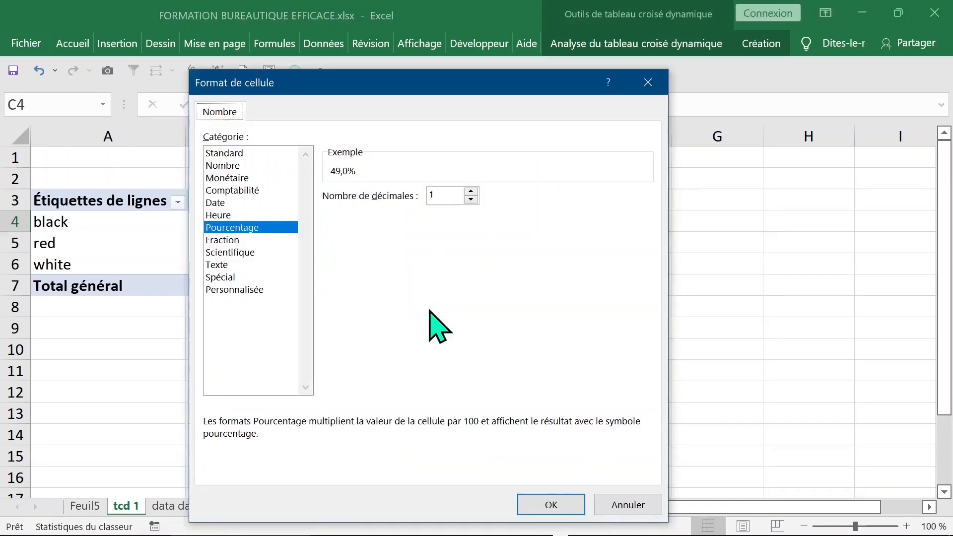
{"action": "left_click", "coordinate": [470, 192]}
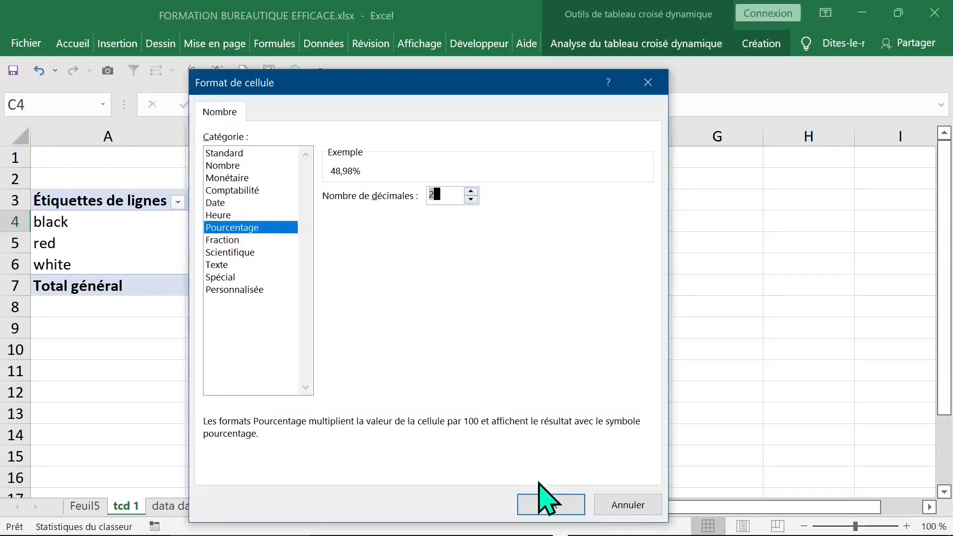
{"action": "left_click", "coordinate": [552, 505]}
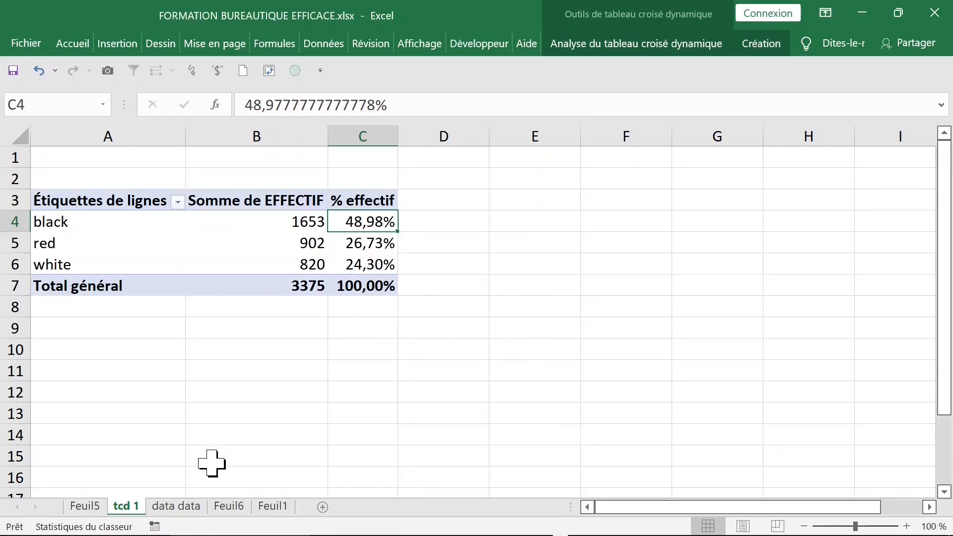
- Compare the EFFECTIF sums with the % effectif values for the black, red and white rows
{"action": "left_click", "coordinate": [177, 506]}
{"action": "left_click", "coordinate": [128, 506]}
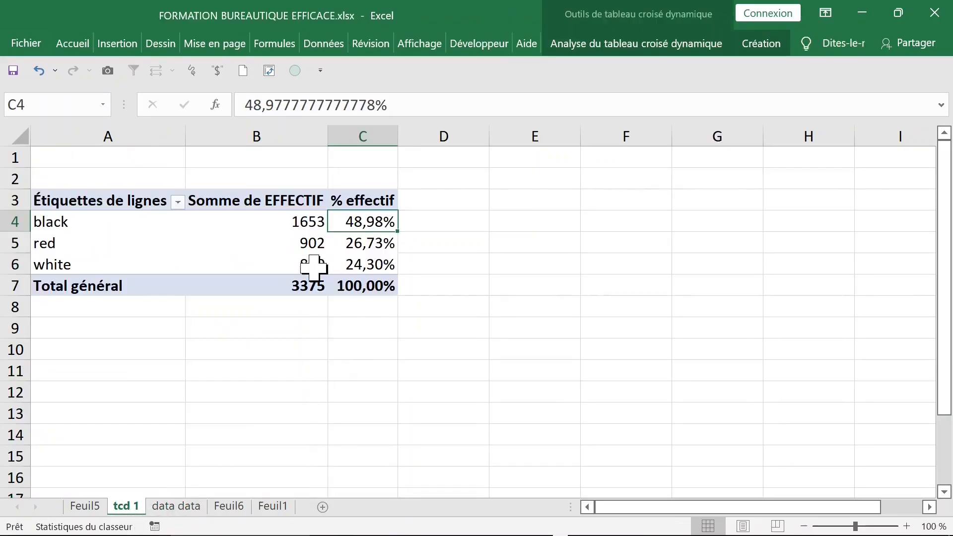
{"action": "left_click", "coordinate": [379, 245]}
{"action": "left_click", "coordinate": [367, 265]}
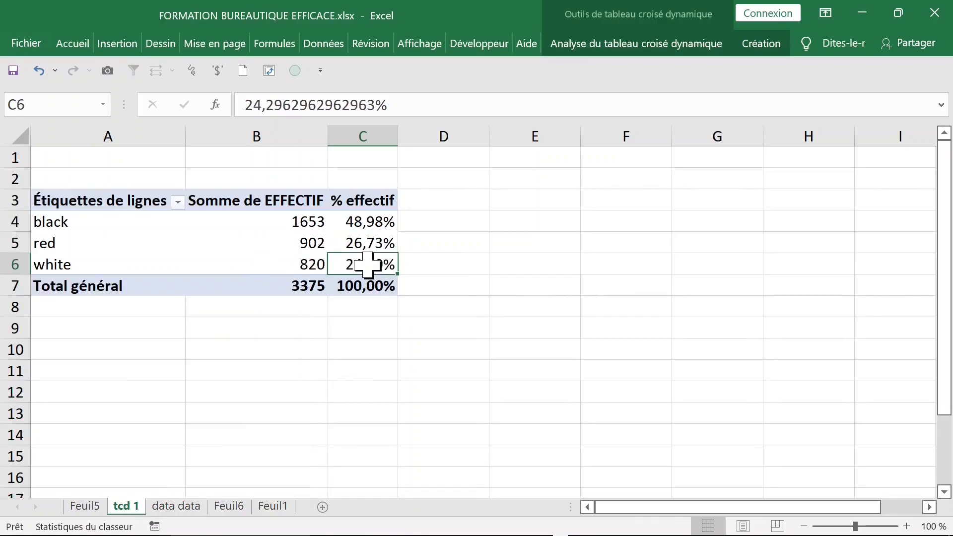
{"action": "left_click", "coordinate": [313, 245]}
{"action": "left_click", "coordinate": [370, 243]}
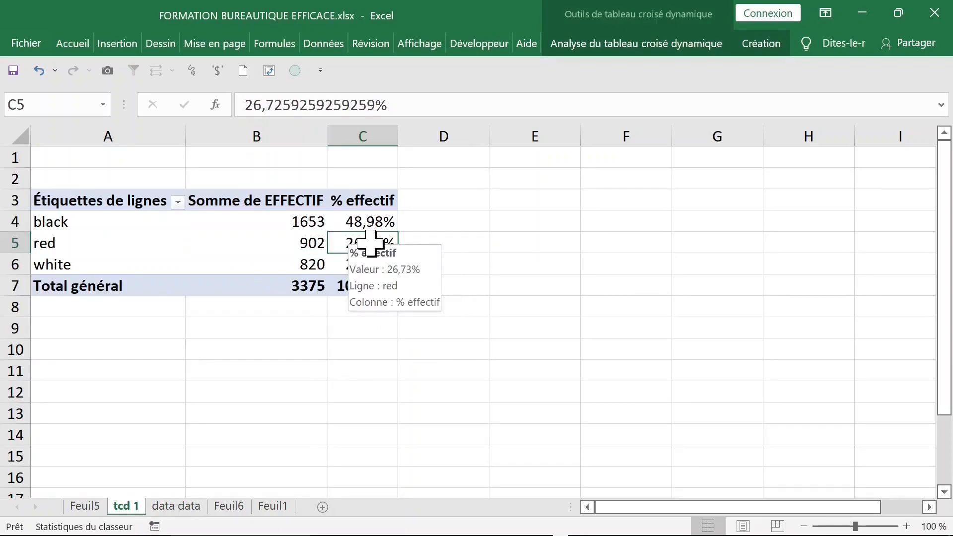
{"action": "left_click_drag", "start_coordinate": [266, 218], "coordinate": [278, 265]}
{"action": "left_click", "coordinate": [368, 219]}
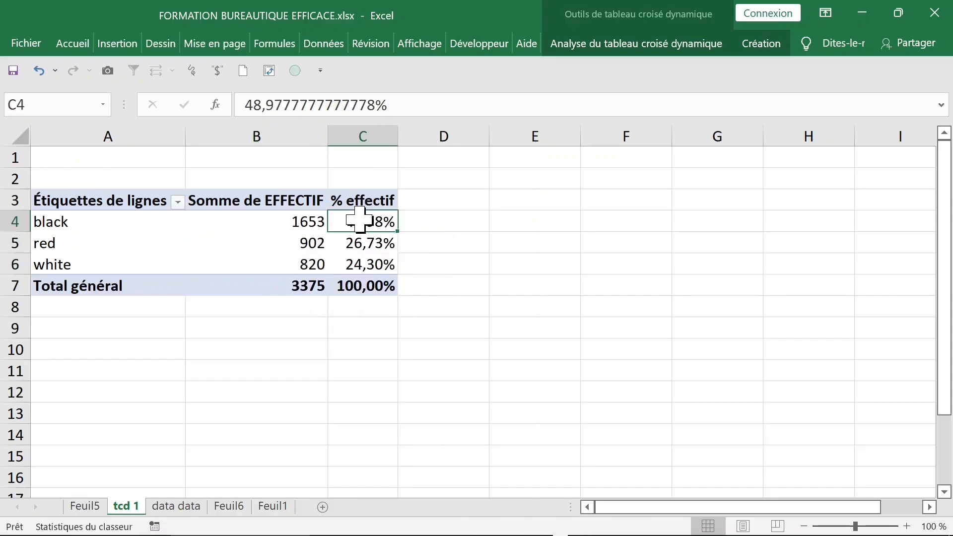
- Show the field list and remove both % effectif and Somme de EFFECTIF from the pivot table's values area
{"action": "right_click", "coordinate": [360, 221]}
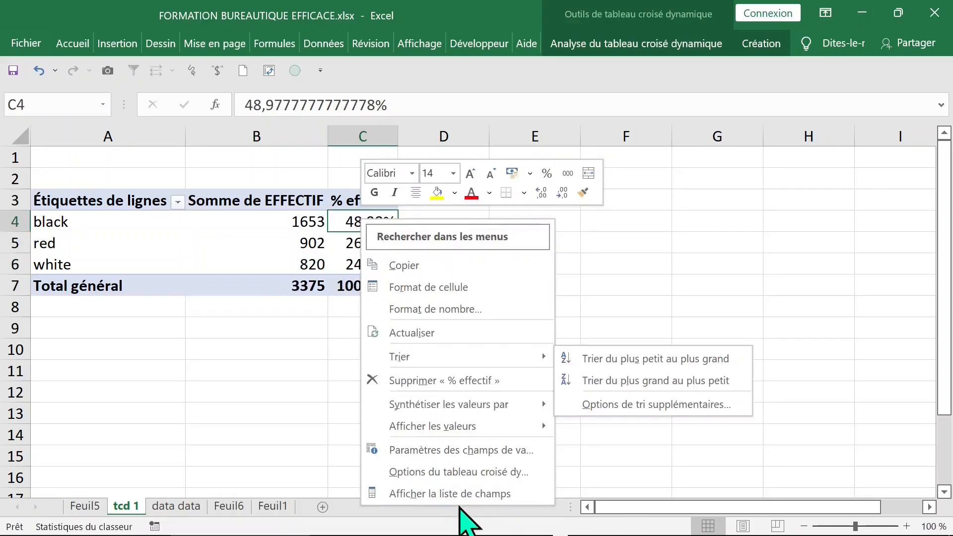
{"action": "left_click", "coordinate": [398, 493]}
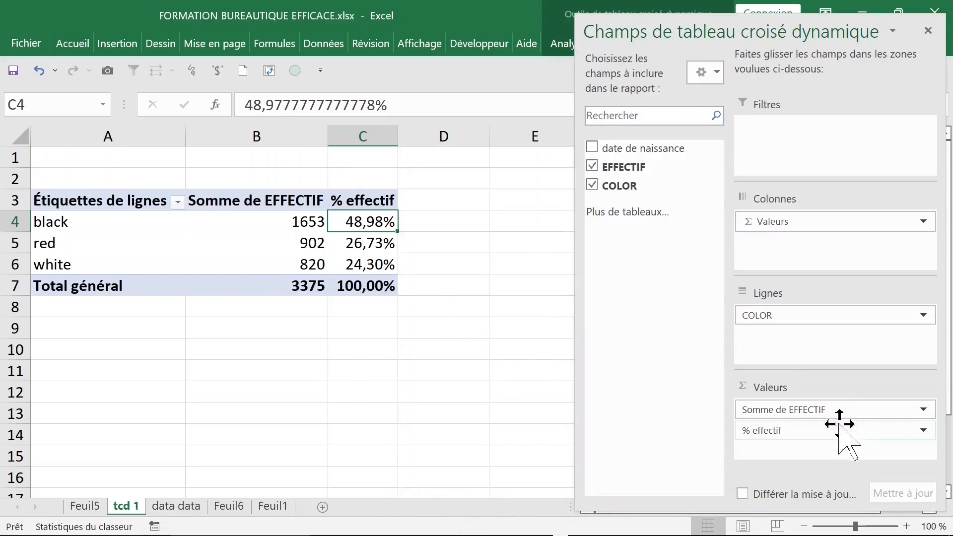
{"action": "left_click_drag", "start_coordinate": [813, 433], "coordinate": [591, 346]}
{"action": "key", "text": "Escape"}
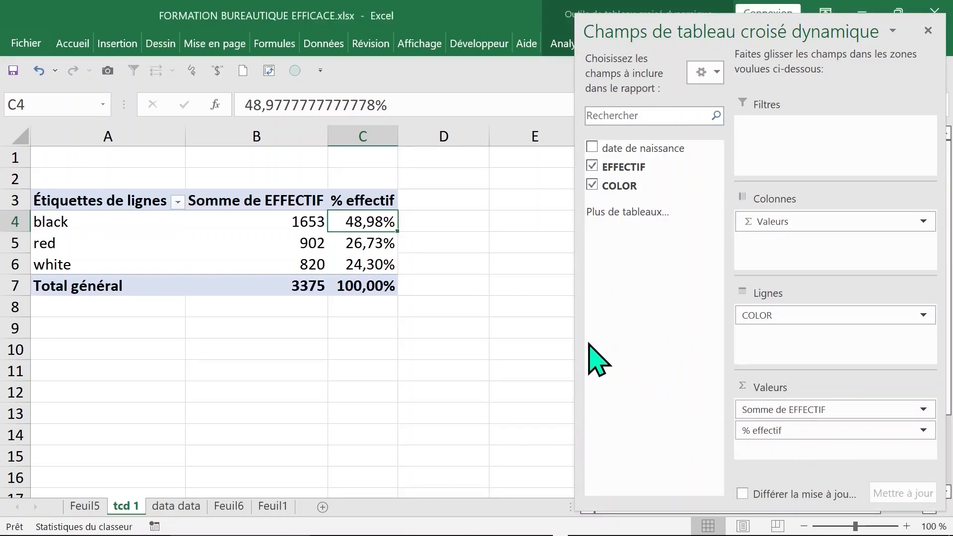
{"action": "left_click_drag", "start_coordinate": [828, 438], "coordinate": [759, 432]}
{"action": "left_click", "coordinate": [924, 431]}
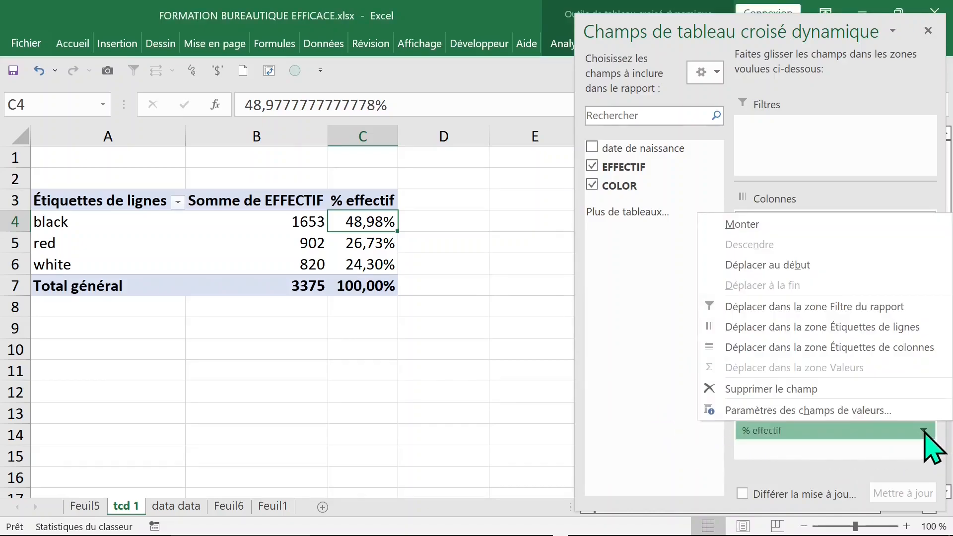
{"action": "left_click", "coordinate": [823, 391]}
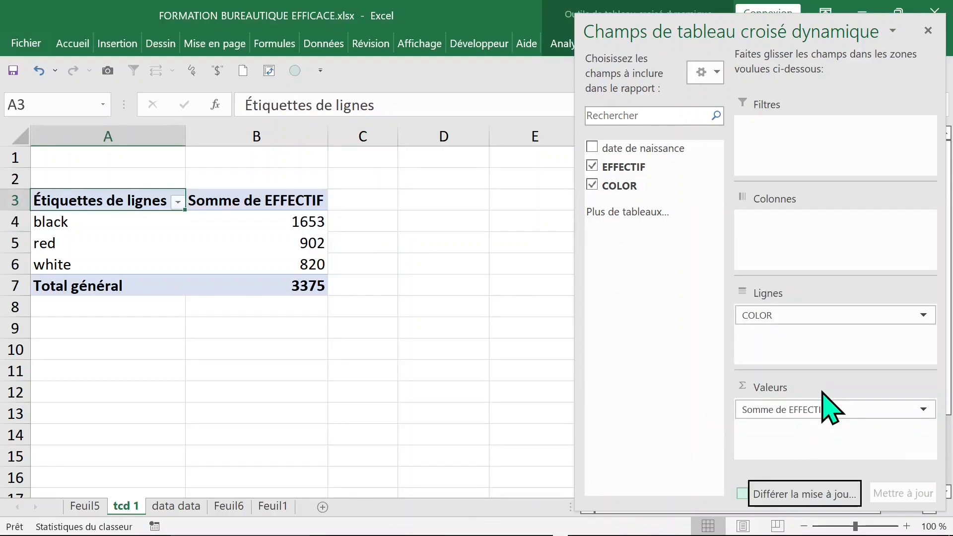
{"action": "left_click", "coordinate": [924, 410]}
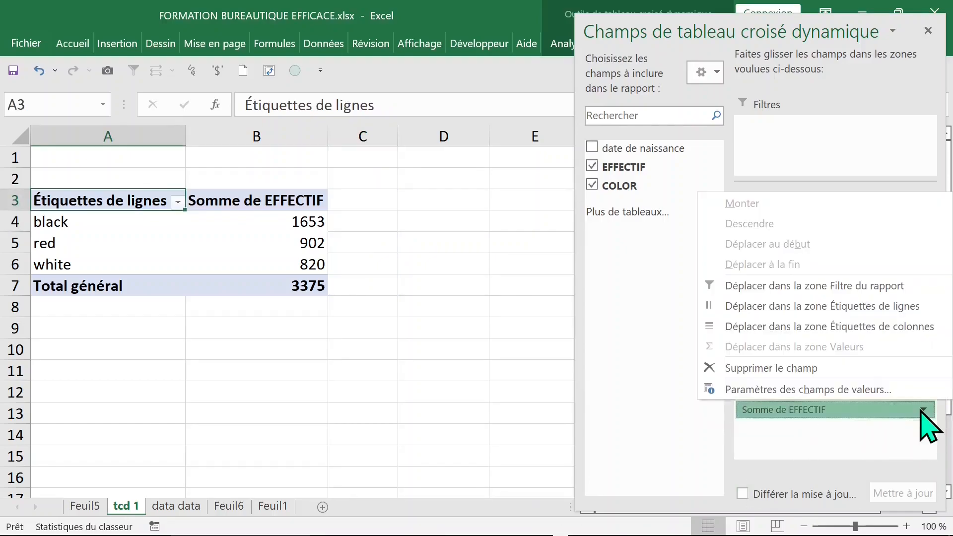
{"action": "left_click", "coordinate": [819, 368]}
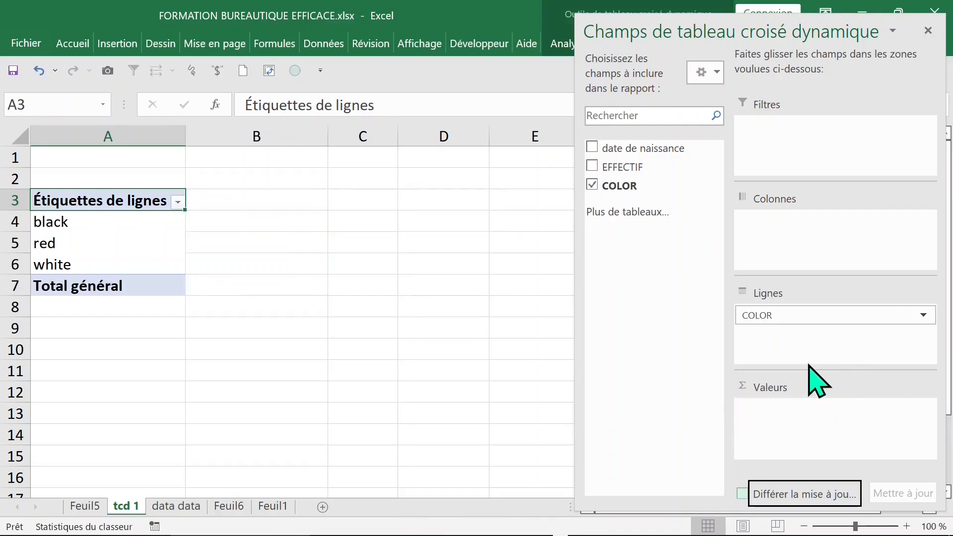
- Add the EFFECTIF field back to the pivot table's values area and close the field list
{"action": "left_click_drag", "start_coordinate": [640, 167], "coordinate": [792, 392]}
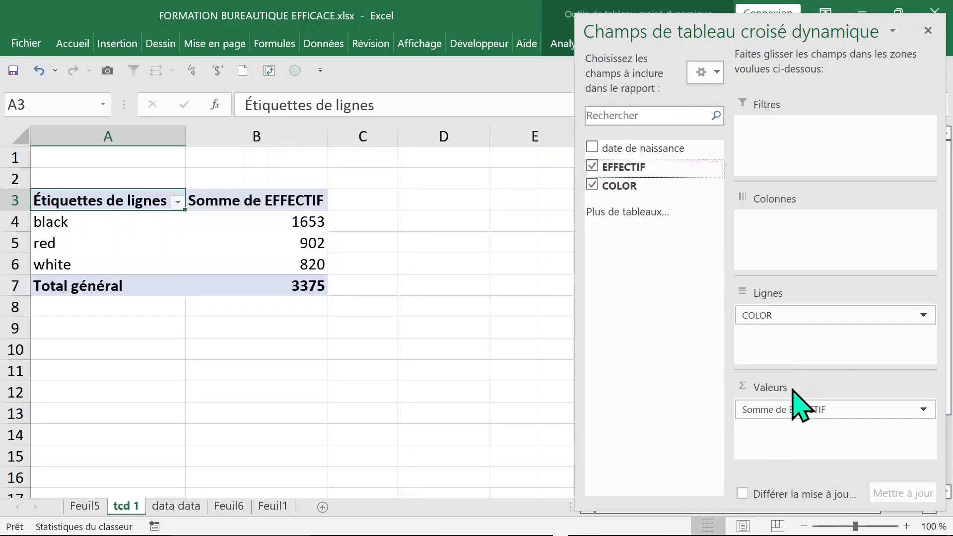
{"action": "left_click", "coordinate": [924, 410]}
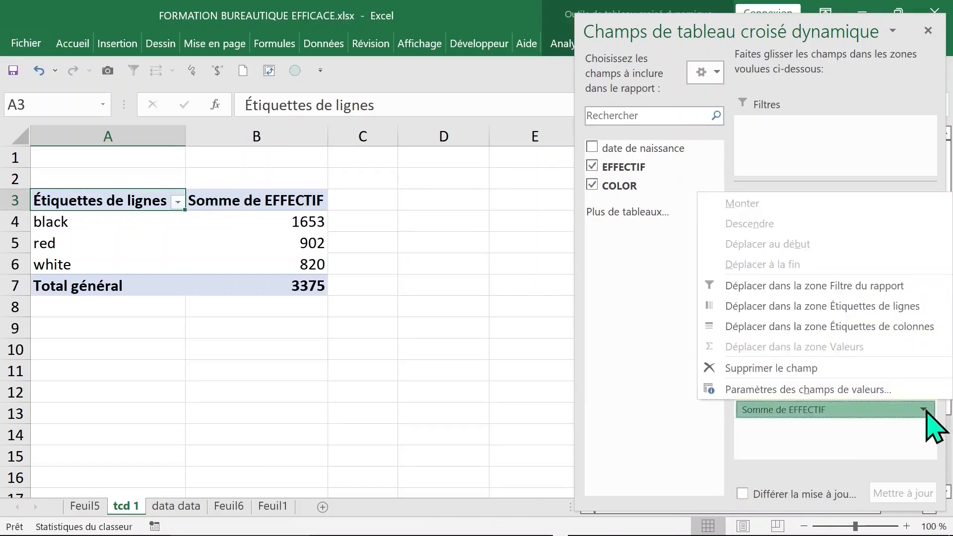
{"action": "left_click", "coordinate": [869, 391]}
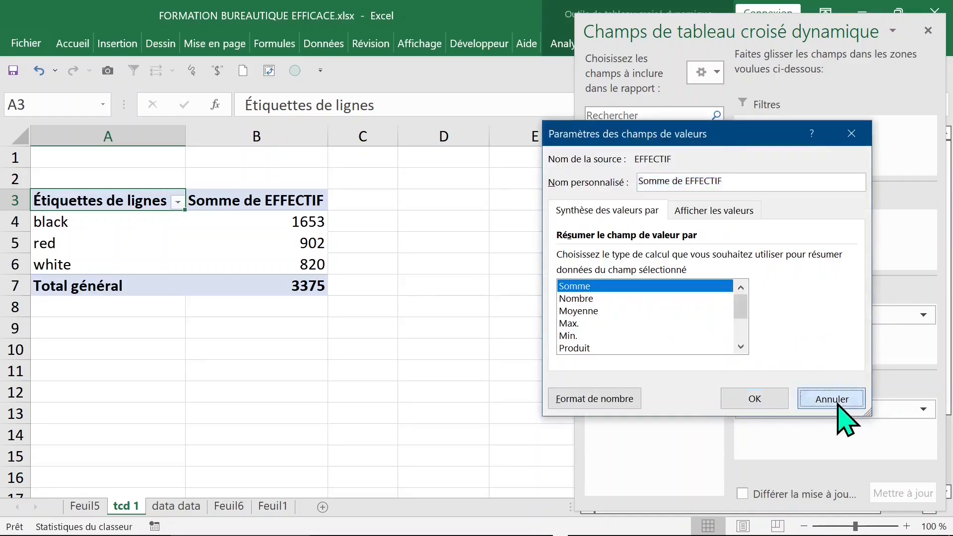
{"action": "left_click", "coordinate": [841, 401]}
{"action": "left_click", "coordinate": [246, 200]}
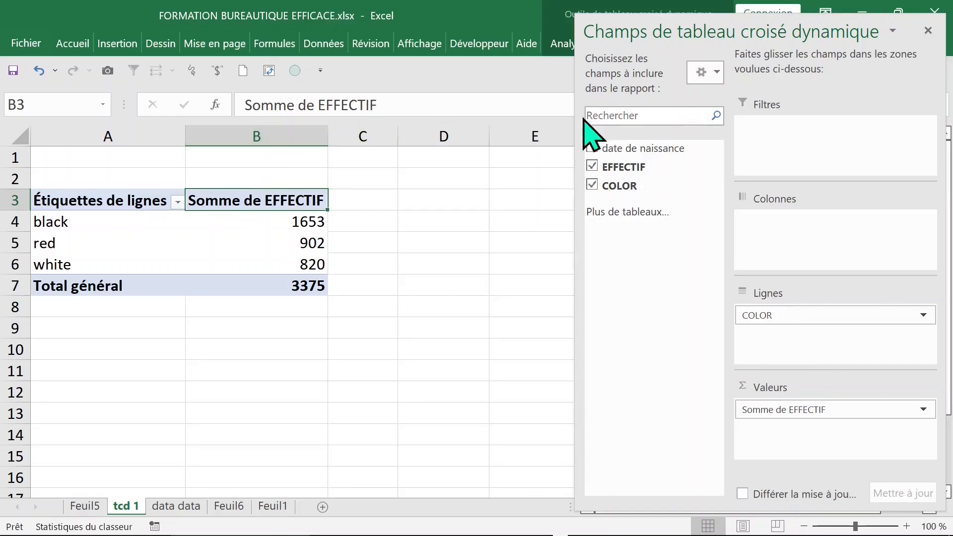
{"action": "left_click", "coordinate": [928, 30]}
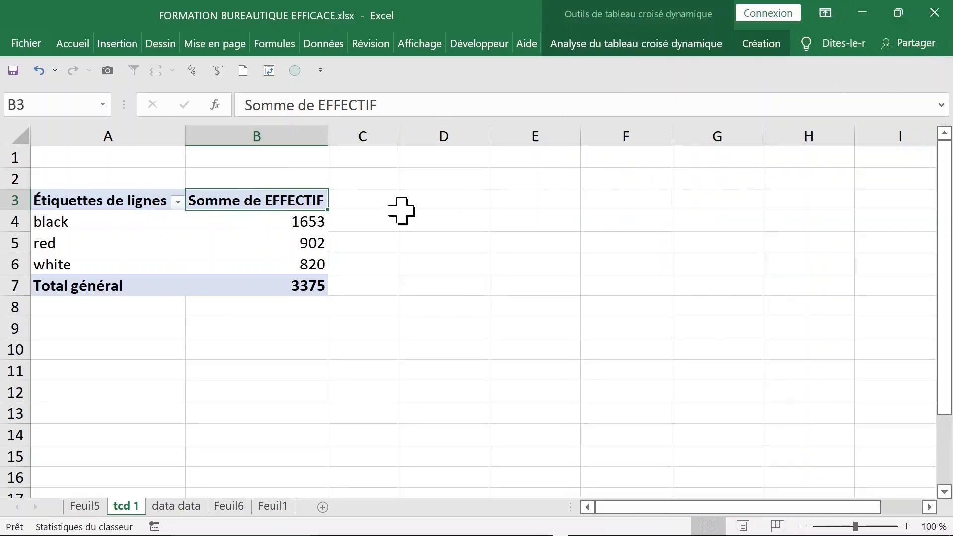
- Change the summary calculation of the EFFECTIF value column in B3 from a sum to Max
{"action": "double_click", "coordinate": [288, 201]}
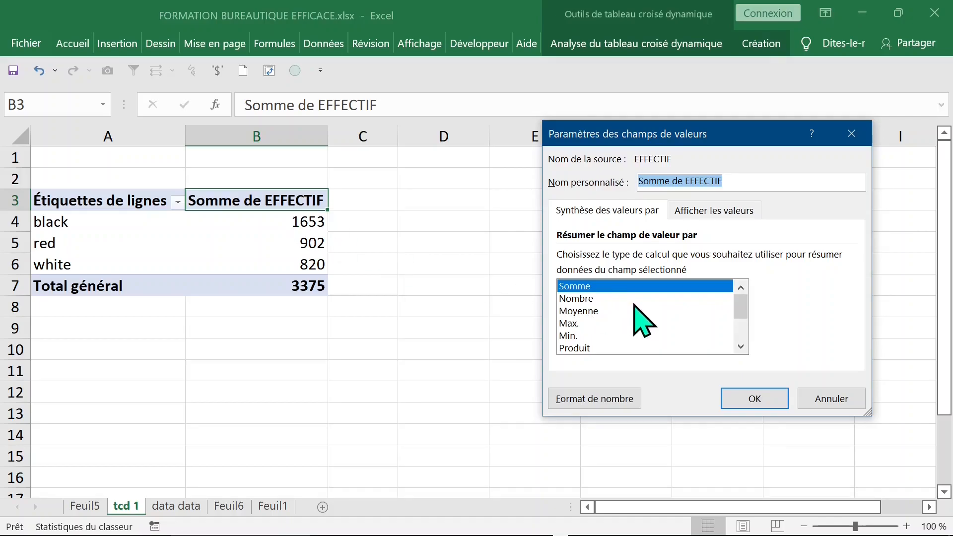
{"action": "left_click", "coordinate": [576, 324]}
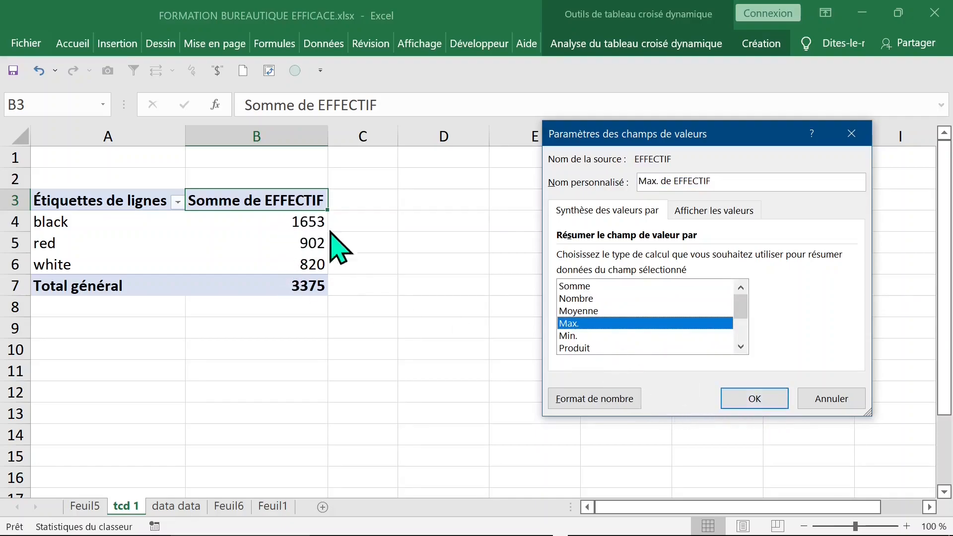
{"action": "left_click", "coordinate": [754, 406]}
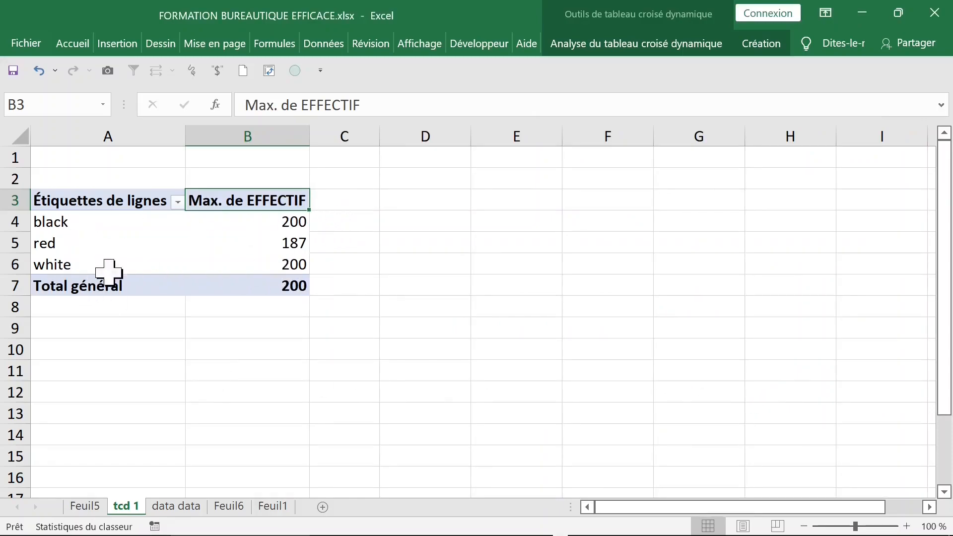
{"action": "mouse_move", "coordinate": [260, 248]}
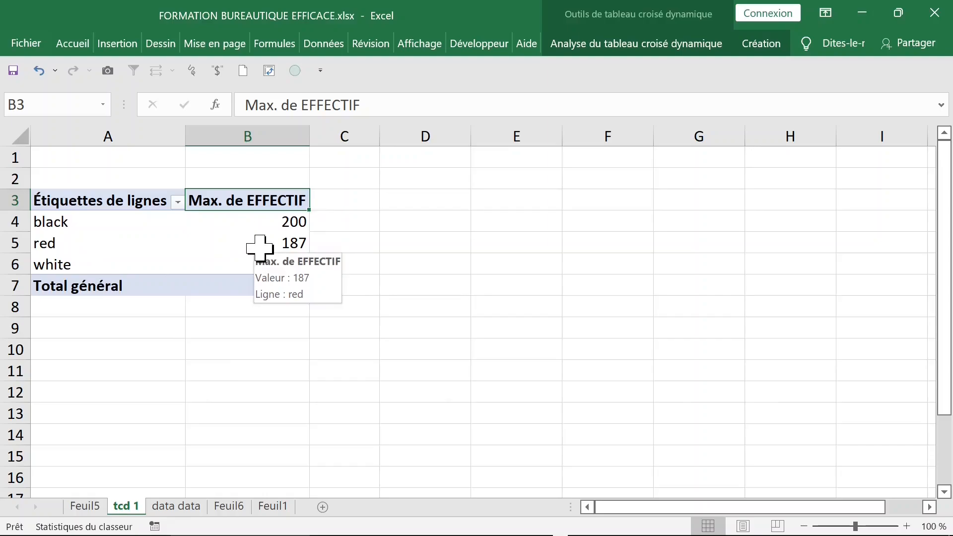
- Add EFFECTIF to the values area a second time and summarize that new column by Min
{"action": "left_click", "coordinate": [273, 220]}
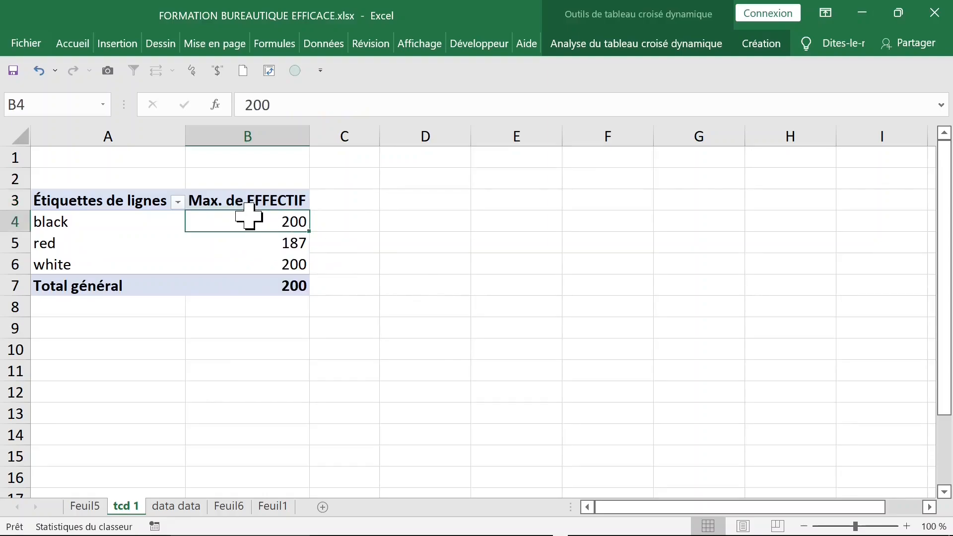
{"action": "right_click", "coordinate": [250, 219]}
{"action": "left_click", "coordinate": [327, 490]}
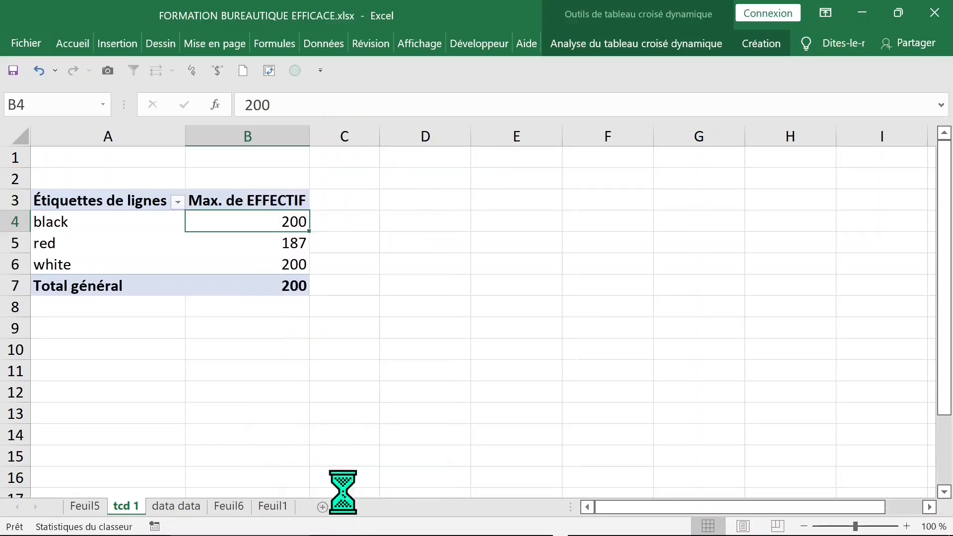
{"action": "left_click_drag", "start_coordinate": [638, 167], "coordinate": [809, 439]}
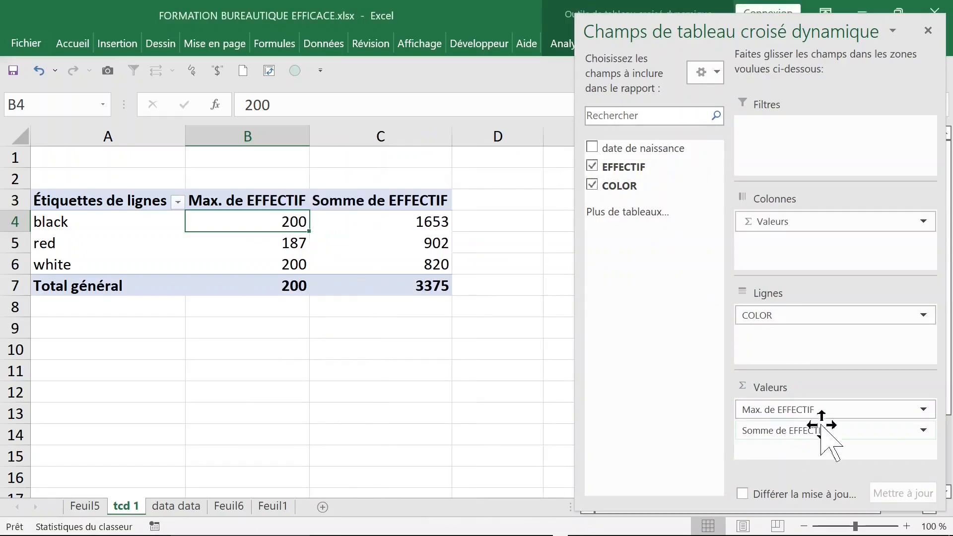
{"action": "left_click", "coordinate": [923, 430]}
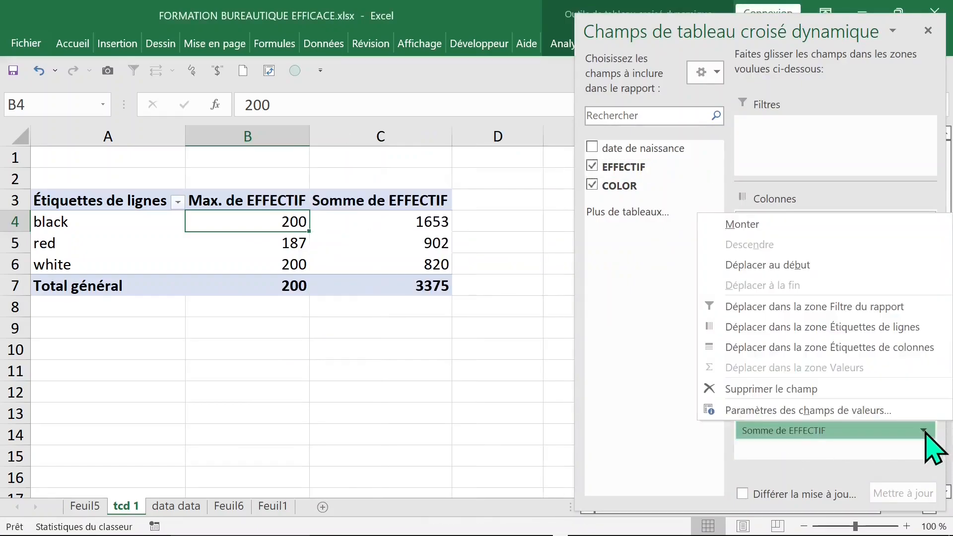
{"action": "left_click", "coordinate": [887, 412]}
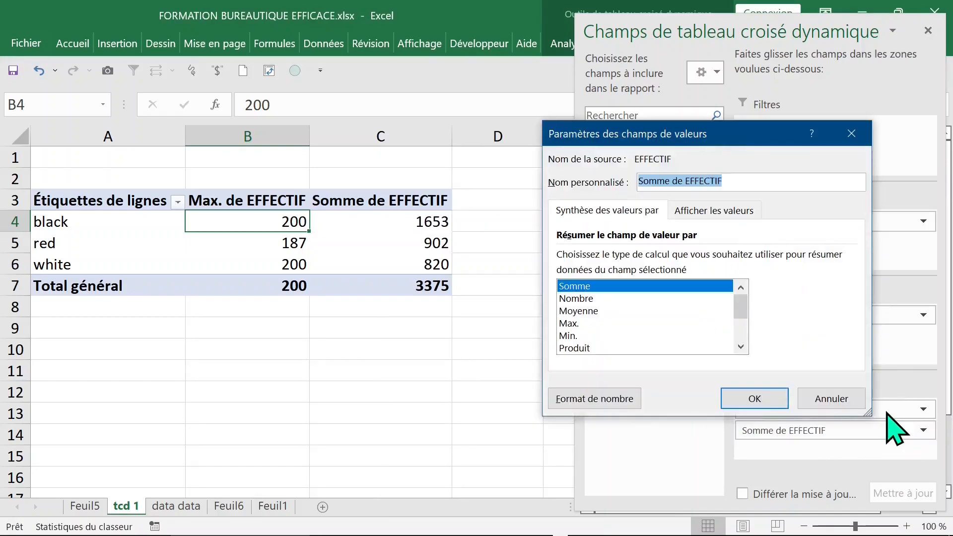
{"action": "left_click", "coordinate": [590, 336]}
{"action": "left_click", "coordinate": [771, 399]}
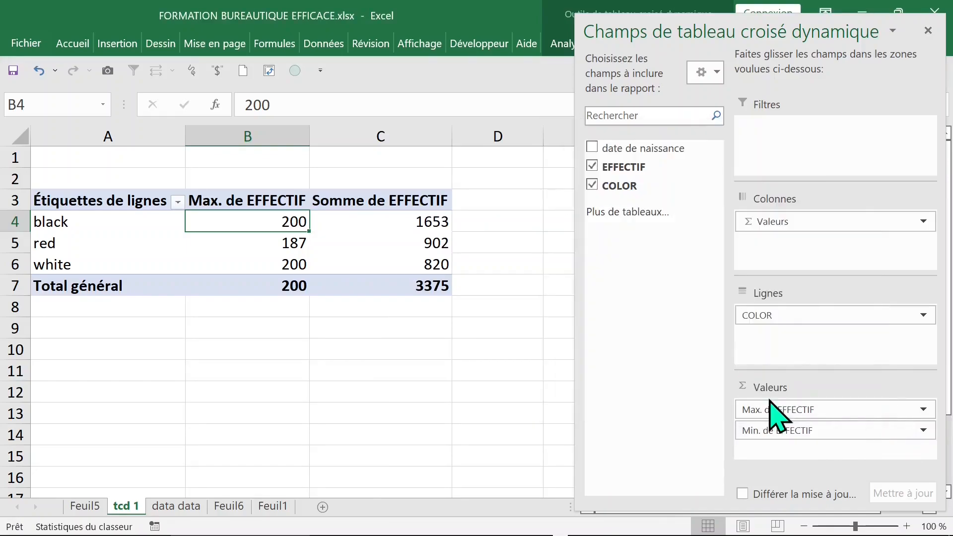
{"action": "left_click", "coordinate": [374, 328]}
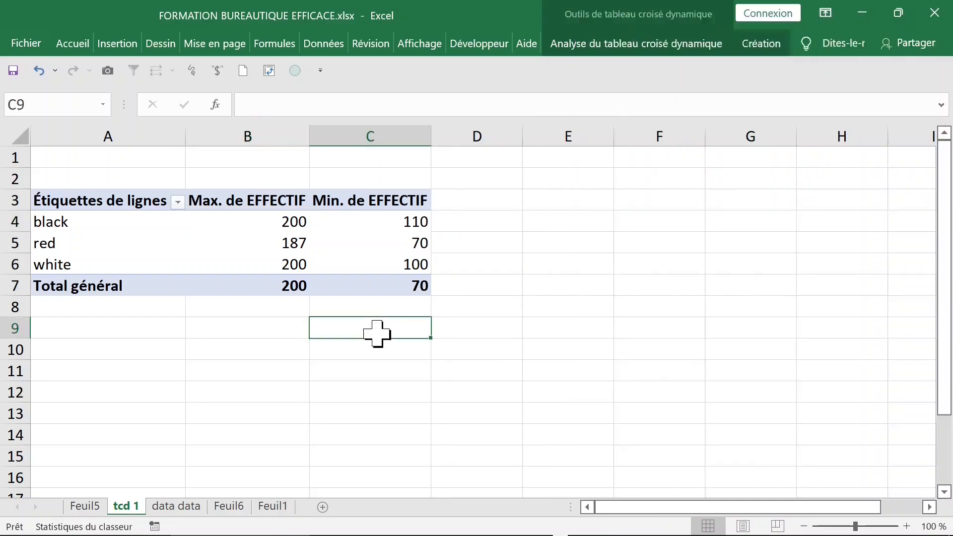
- Add the EFFECTIF field a third time to the values area, below Min. de EFFECTIF
{"action": "left_click", "coordinate": [254, 221]}
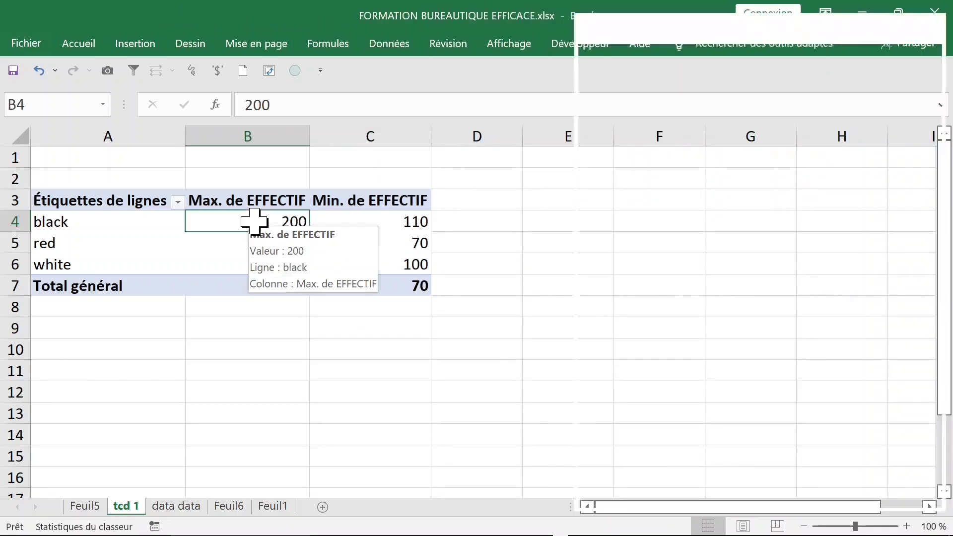
{"action": "left_click", "coordinate": [380, 219]}
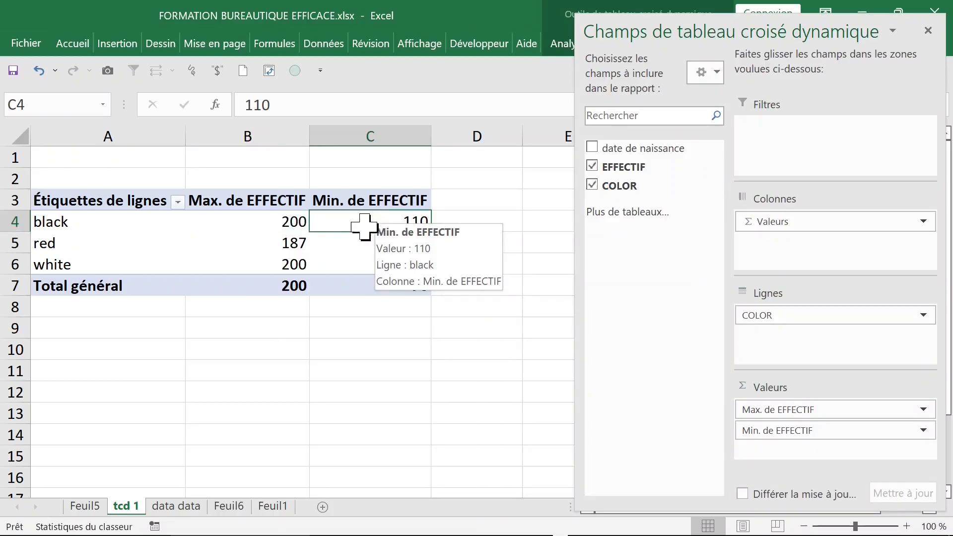
{"action": "left_click", "coordinate": [262, 240]}
{"action": "left_click", "coordinate": [256, 268]}
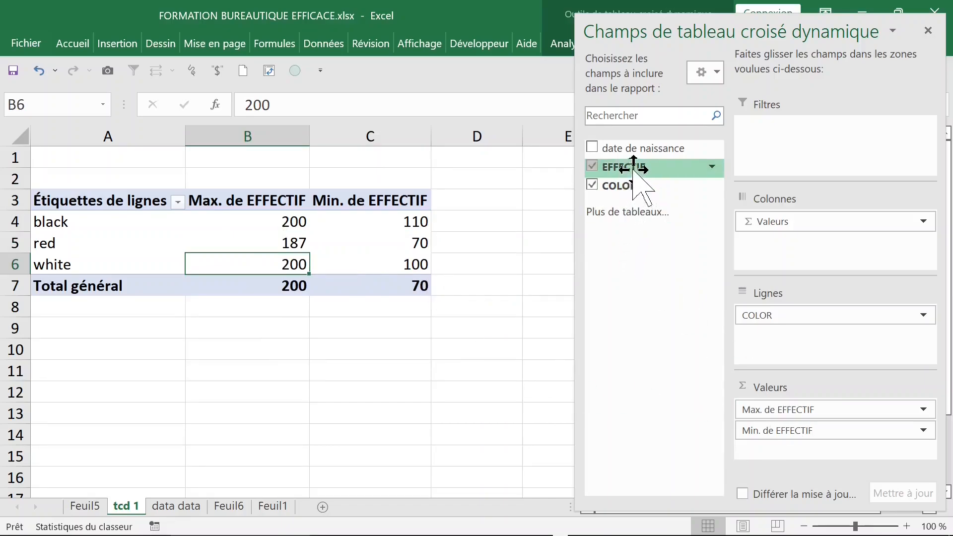
{"action": "left_click_drag", "start_coordinate": [633, 169], "coordinate": [791, 457]}
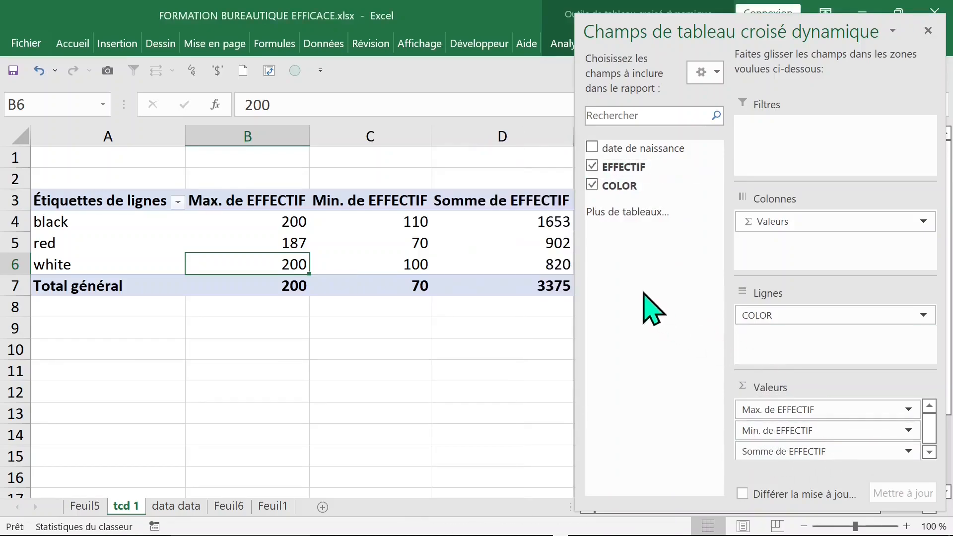
- Close the field list and summarize the third EFFECTIF value column by Moyenne instead of a sum
{"action": "left_click", "coordinate": [928, 30]}
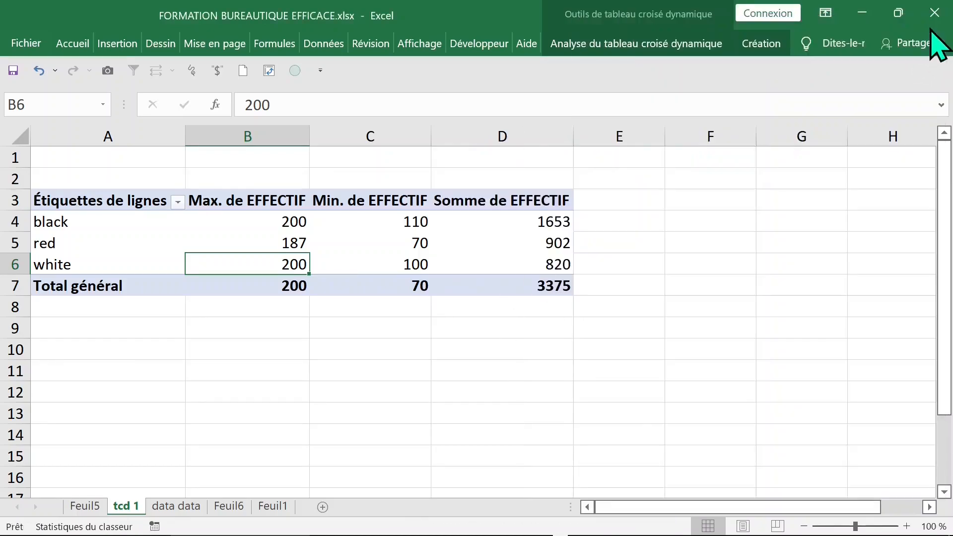
{"action": "left_click", "coordinate": [527, 215]}
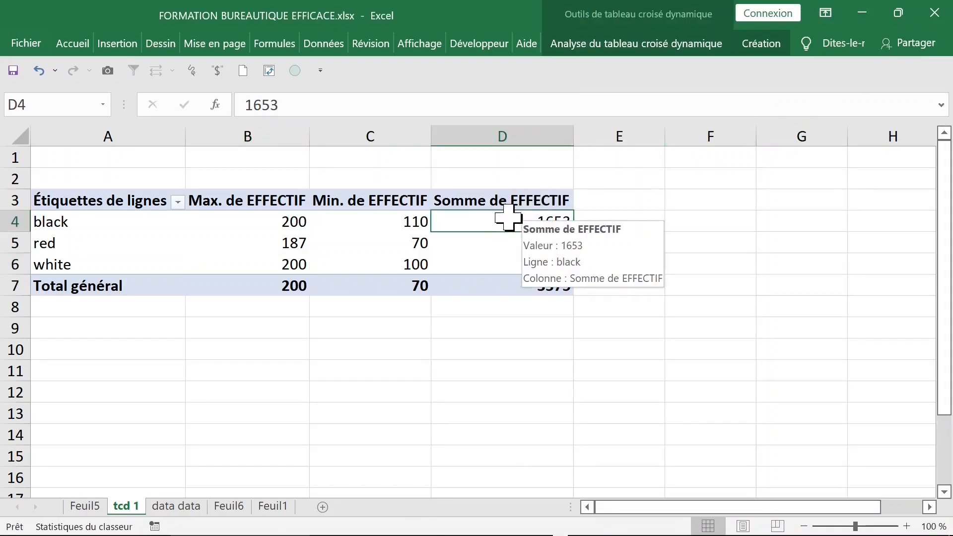
{"action": "right_click", "coordinate": [508, 220]}
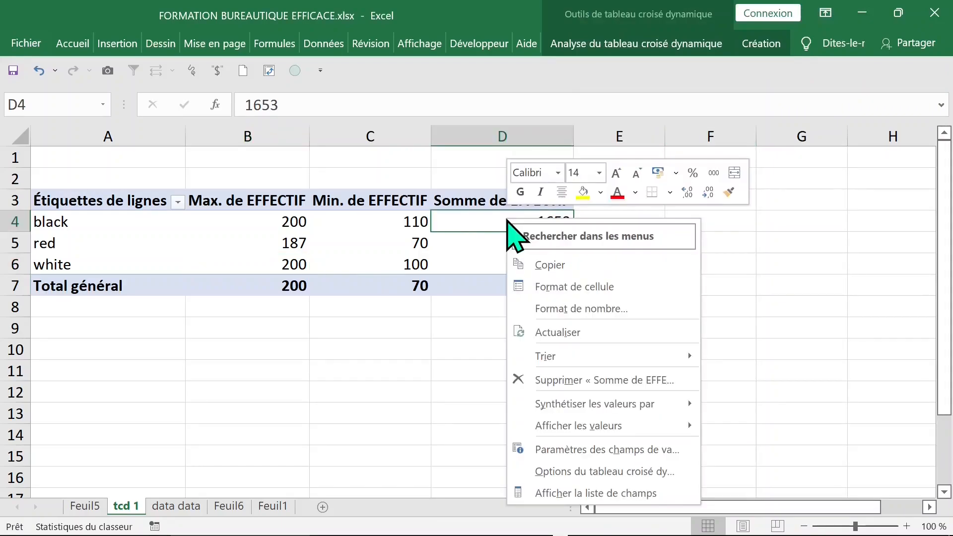
{"action": "mouse_move", "coordinate": [601, 415]}
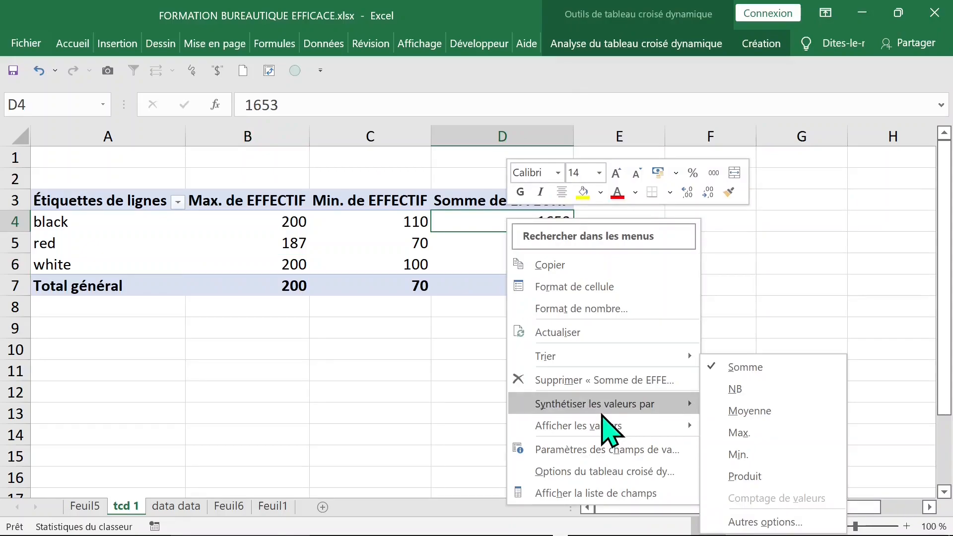
{"action": "left_click", "coordinate": [740, 410]}
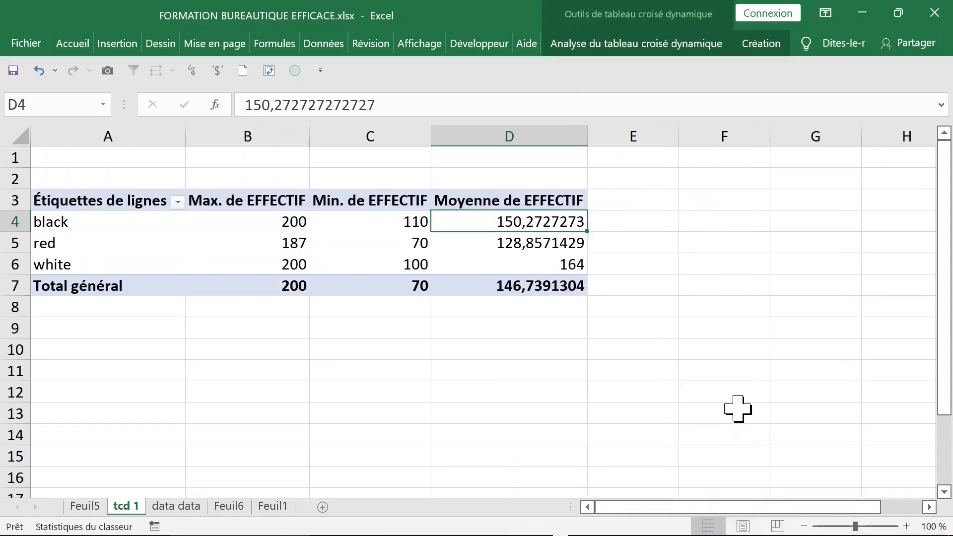
{"action": "left_click", "coordinate": [271, 104]}
{"action": "left_click", "coordinate": [501, 325]}
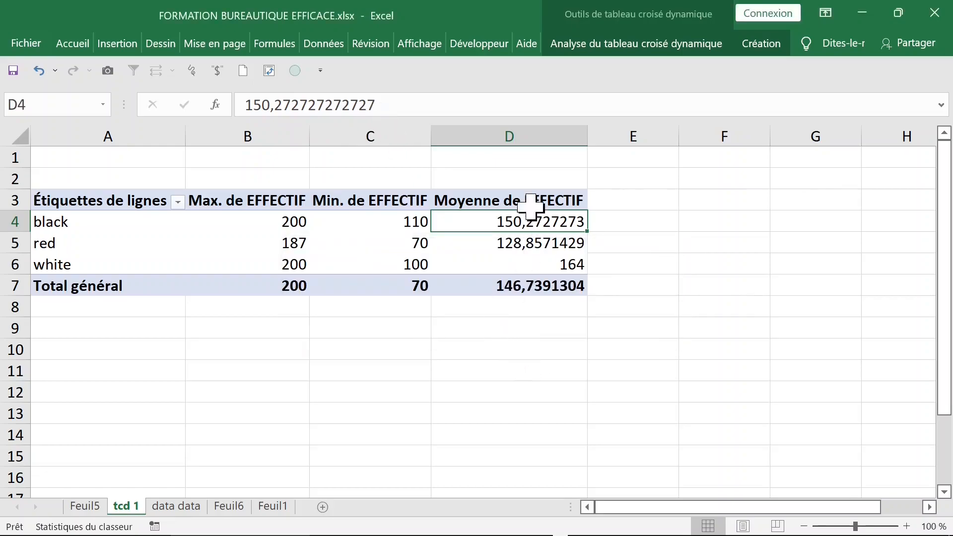
- Try the Nombre cell format with two decimals on D4 alone, and undo that formatting
{"action": "right_click", "coordinate": [510, 227]}
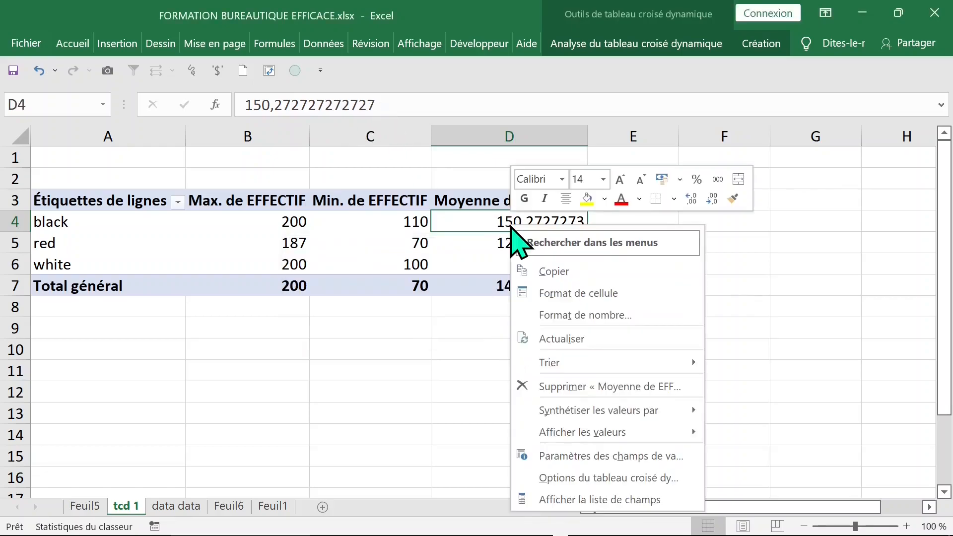
{"action": "left_click", "coordinate": [481, 224]}
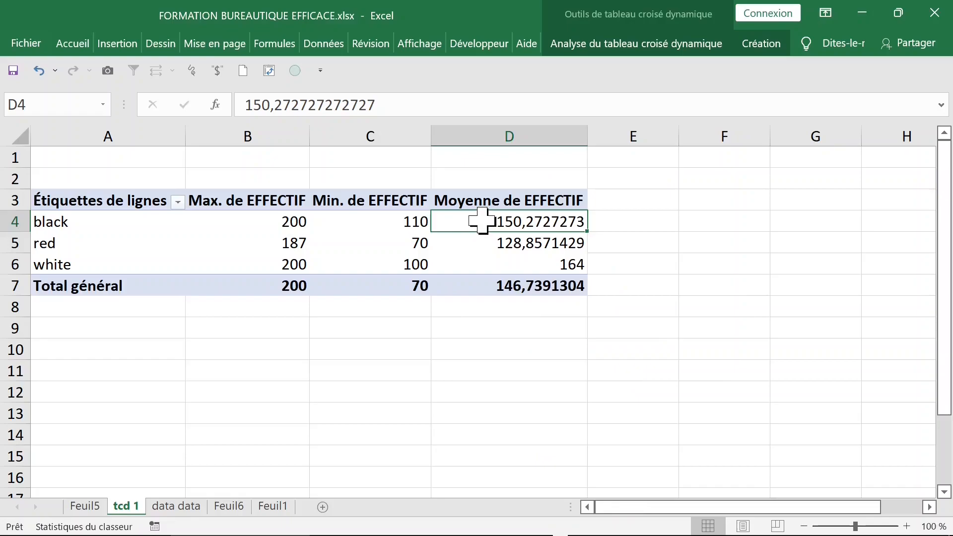
{"action": "mouse_move", "coordinate": [481, 221]}
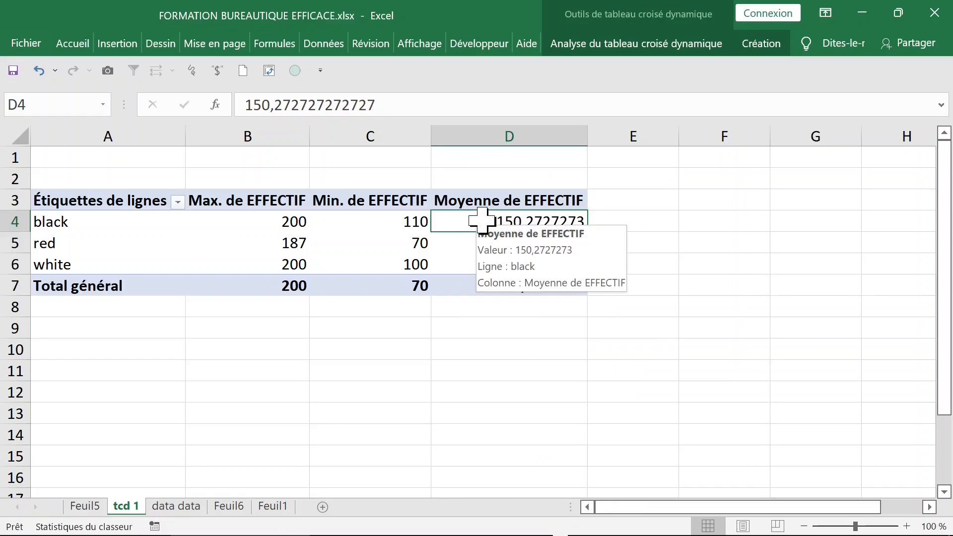
{"action": "key", "text": "ctrl+1"}
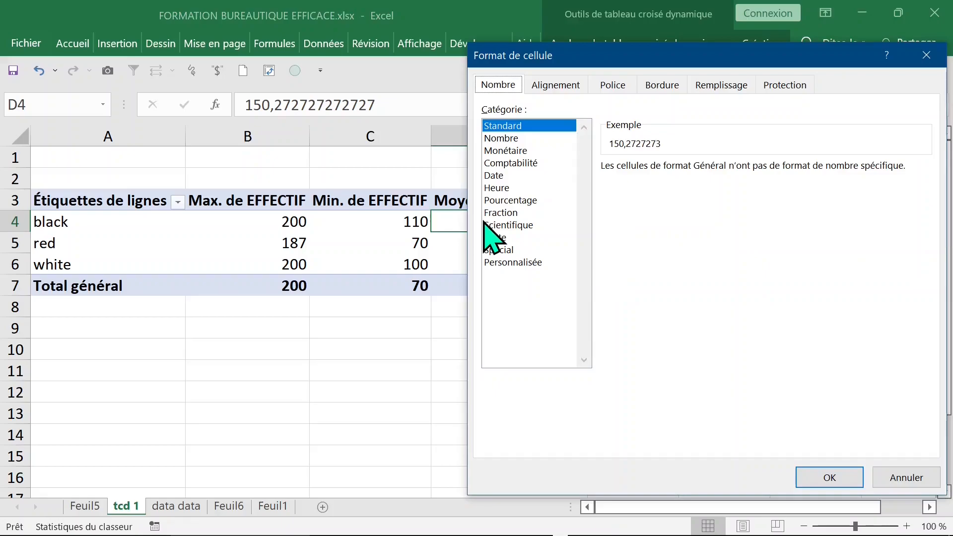
{"action": "left_click", "coordinate": [499, 140]}
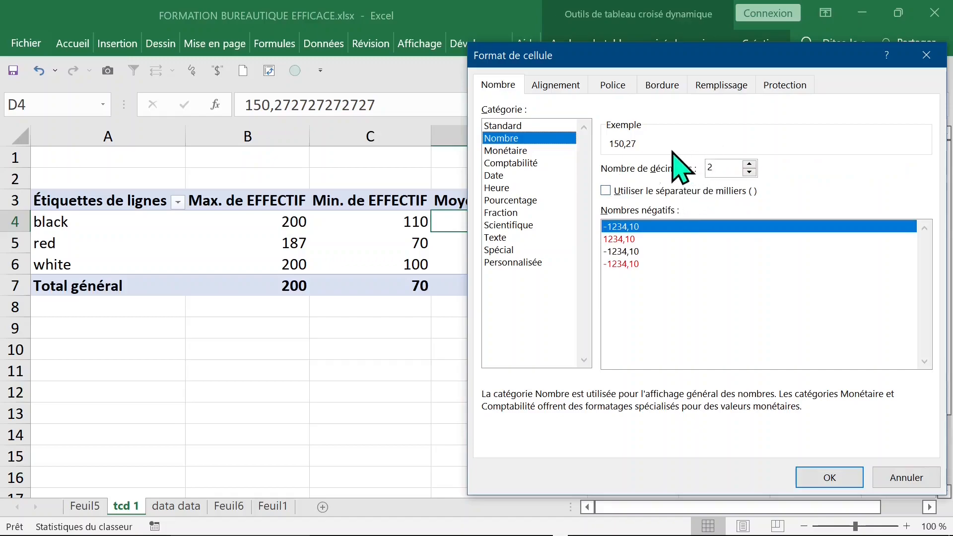
{"action": "left_click", "coordinate": [844, 477]}
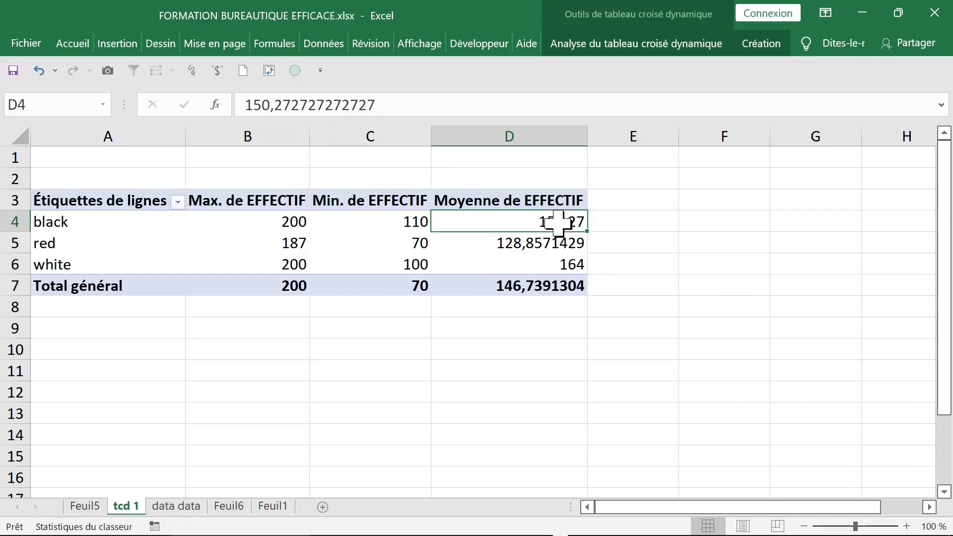
{"action": "mouse_move", "coordinate": [557, 222]}
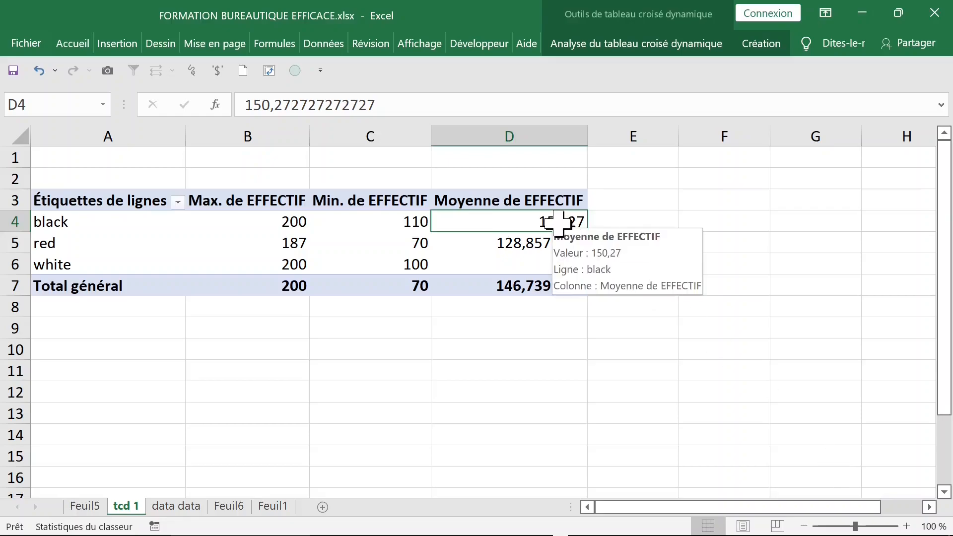
{"action": "left_click_drag", "start_coordinate": [547, 245], "coordinate": [545, 273]}
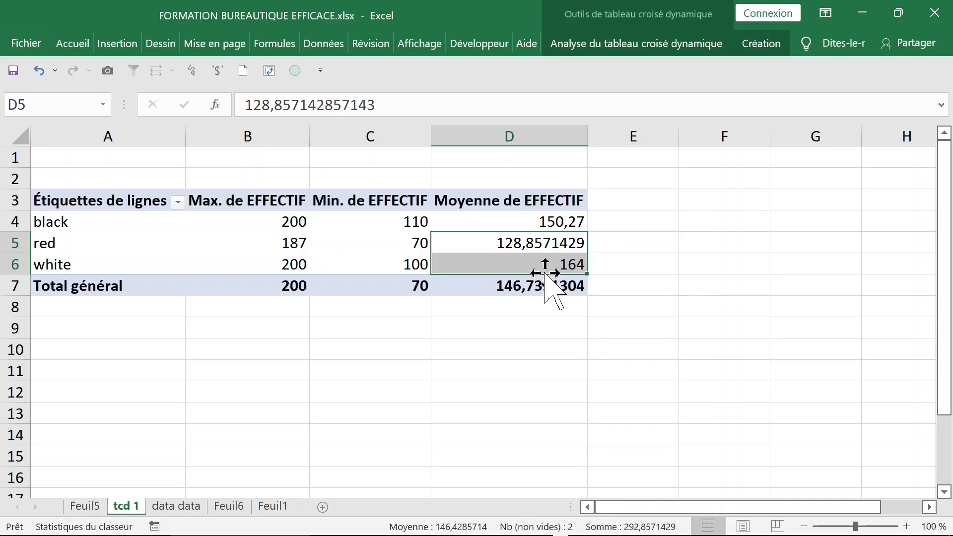
{"action": "key", "text": "ctrl+z"}
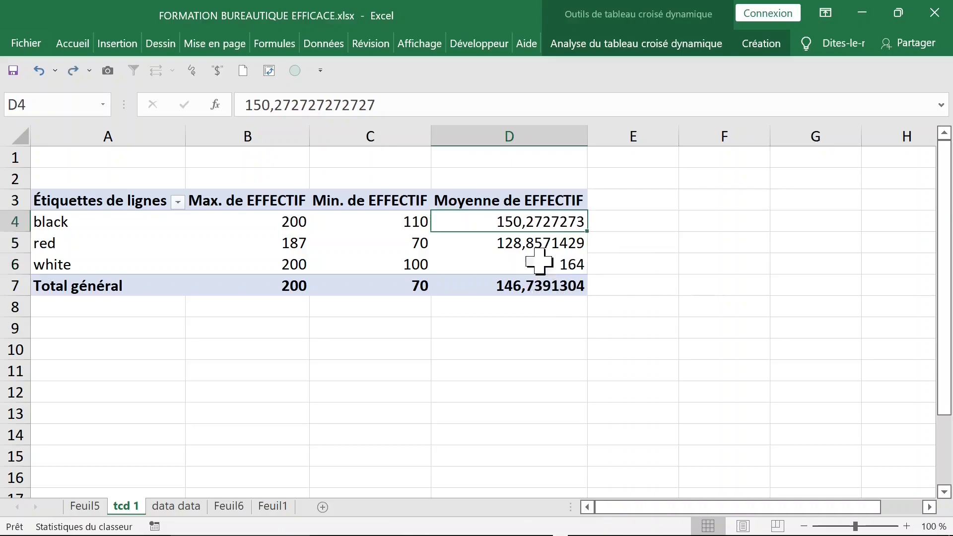
- Set the number format of the whole Moyenne de EFFECTIF field to Nombre with two decimals and a thousands separator
{"action": "right_click", "coordinate": [521, 222]}
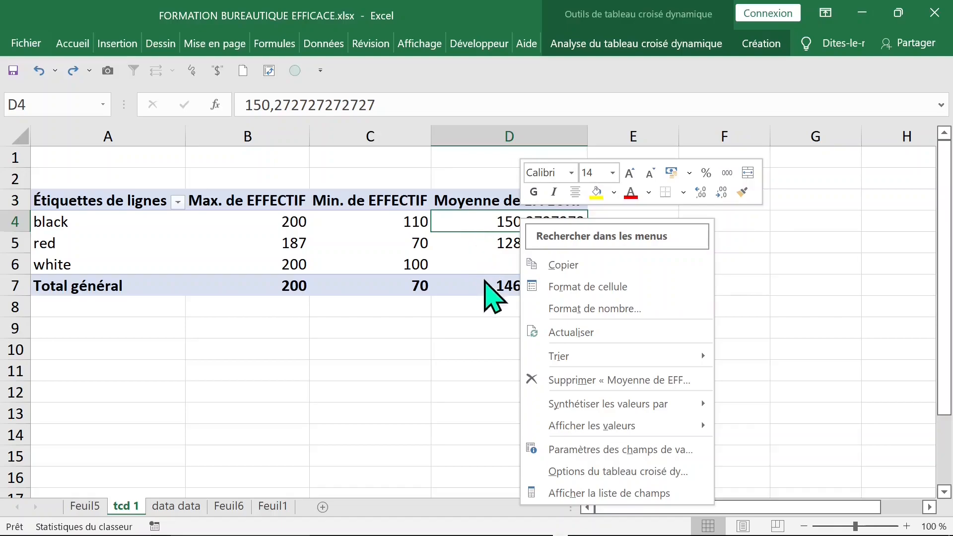
{"action": "left_click", "coordinate": [598, 310]}
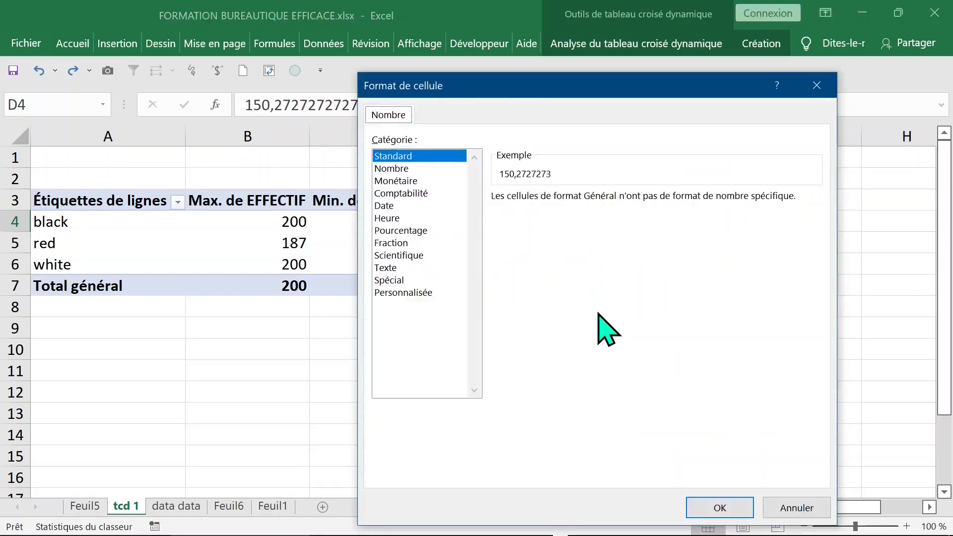
{"action": "left_click", "coordinate": [393, 168]}
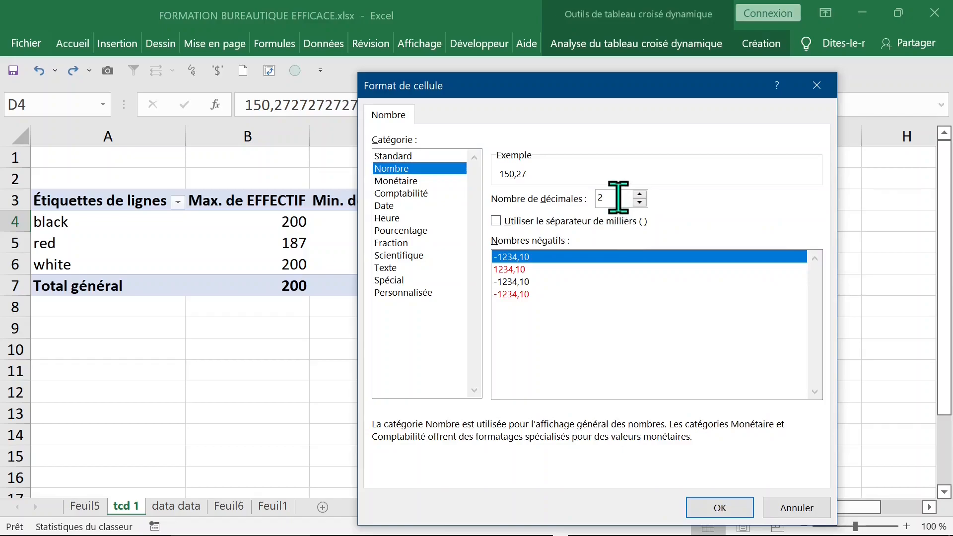
{"action": "left_click", "coordinate": [542, 223]}
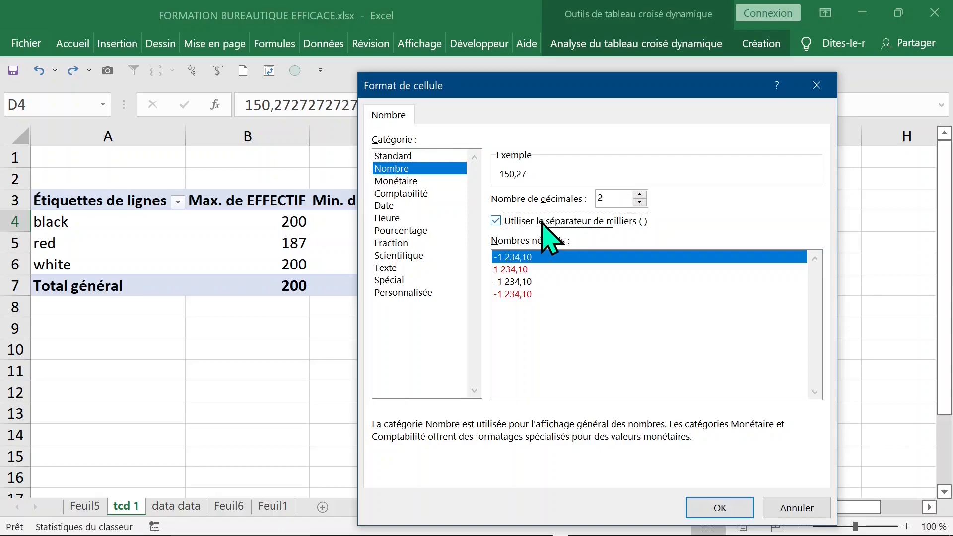
{"action": "left_click", "coordinate": [727, 508]}
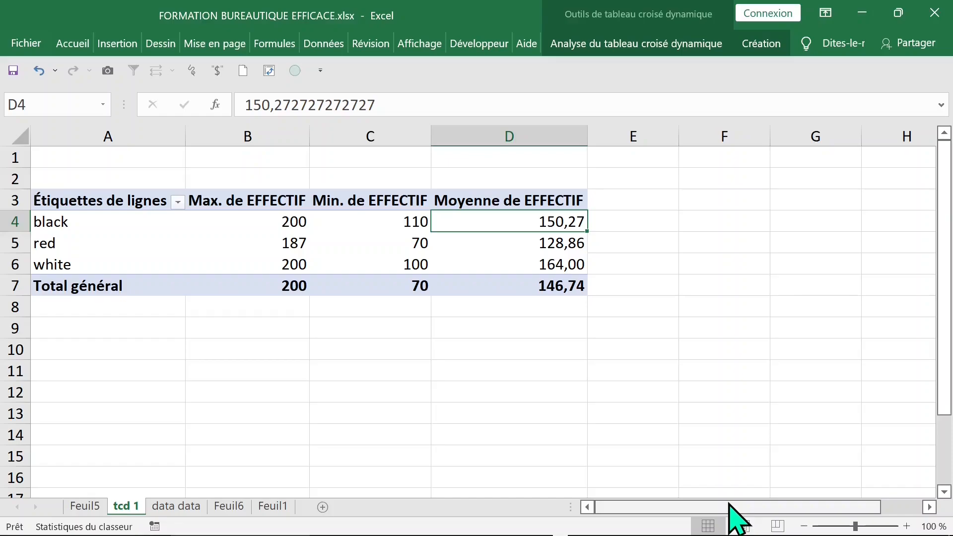
- Reopen the field list and add EFFECTIF as a sum above Max. de EFFECTIF in the pivot table's values area
{"action": "right_click", "coordinate": [505, 222]}
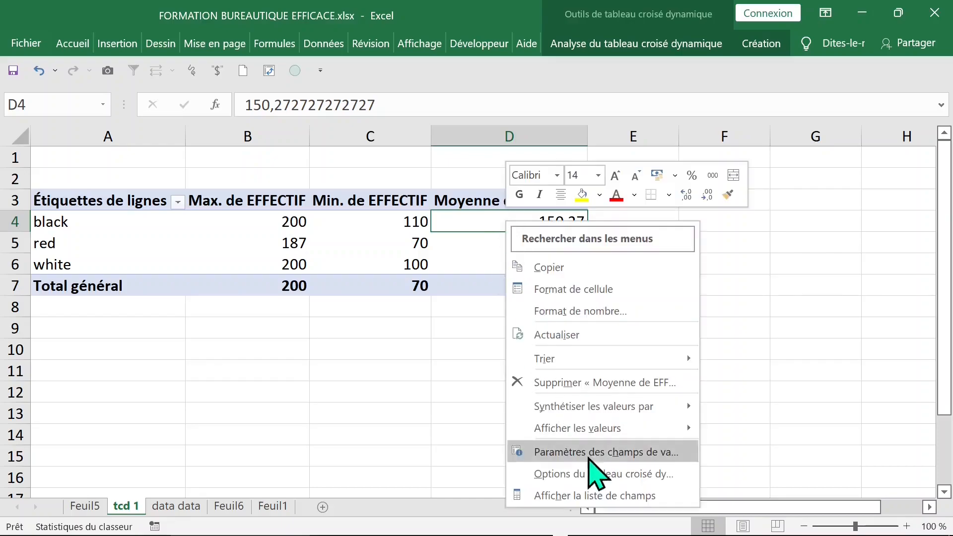
{"action": "left_click", "coordinate": [611, 497]}
{"action": "mouse_move", "coordinate": [626, 167]}
{"action": "left_mouse_down"}
{"action": "mouse_move", "coordinate": [640, 165]}
{"action": "mouse_move", "coordinate": [836, 427]}
{"action": "mouse_move", "coordinate": [819, 400]}
{"action": "left_mouse_up"}
{"action": "left_click", "coordinate": [267, 227]}
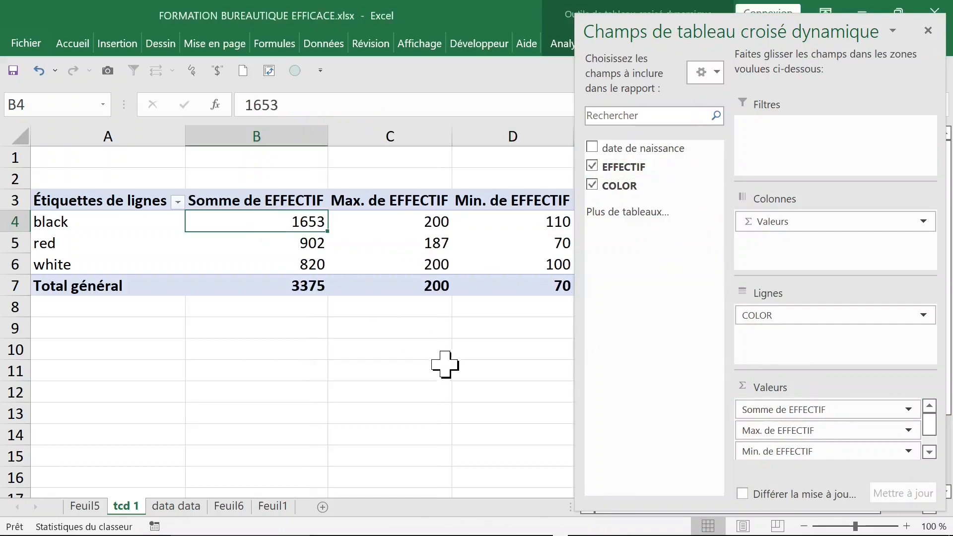
{"action": "left_click", "coordinate": [436, 368]}
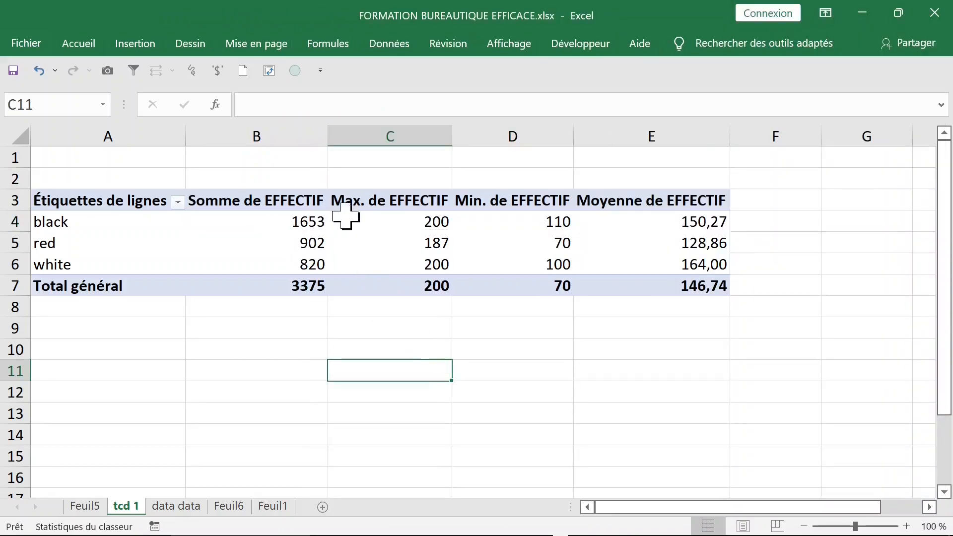
{"action": "left_click", "coordinate": [274, 204]}
{"action": "left_click", "coordinate": [436, 202]}
{"action": "left_click", "coordinate": [472, 199]}
{"action": "left_click", "coordinate": [454, 352]}
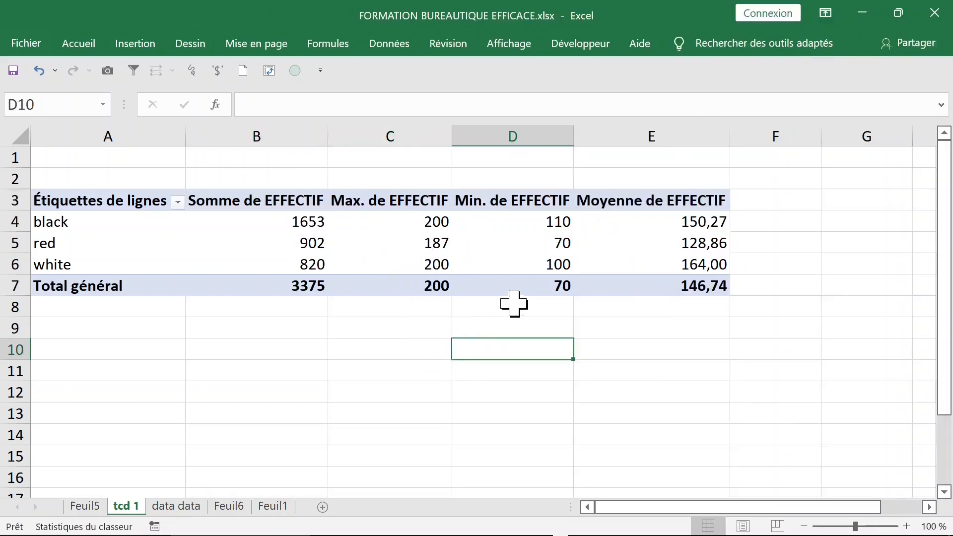